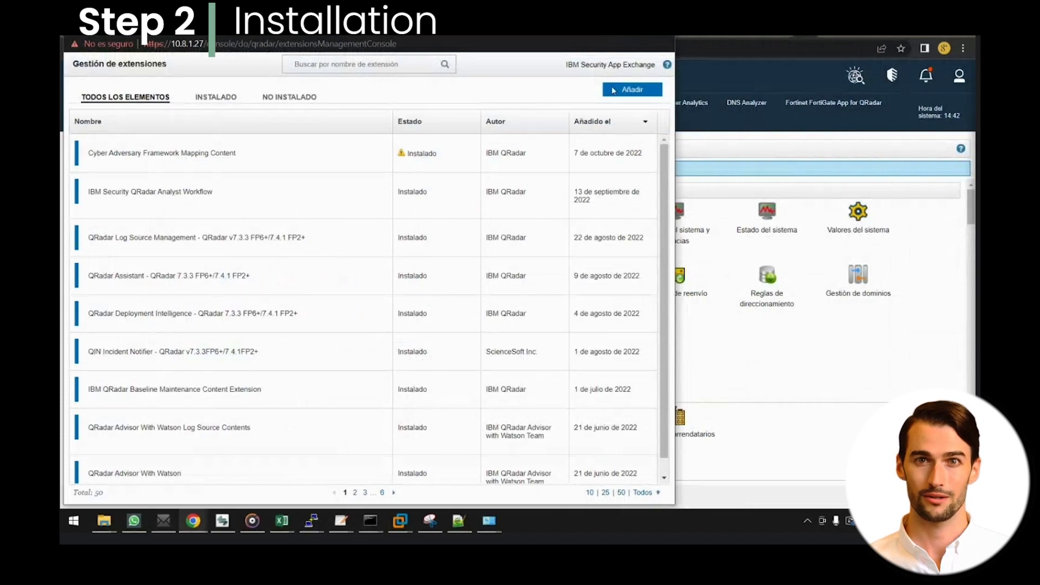
Step: Upload QRadarThreatIntelligenceApp-v.2.4.1.zip as a new extension with Install immediately checked
key("F5")
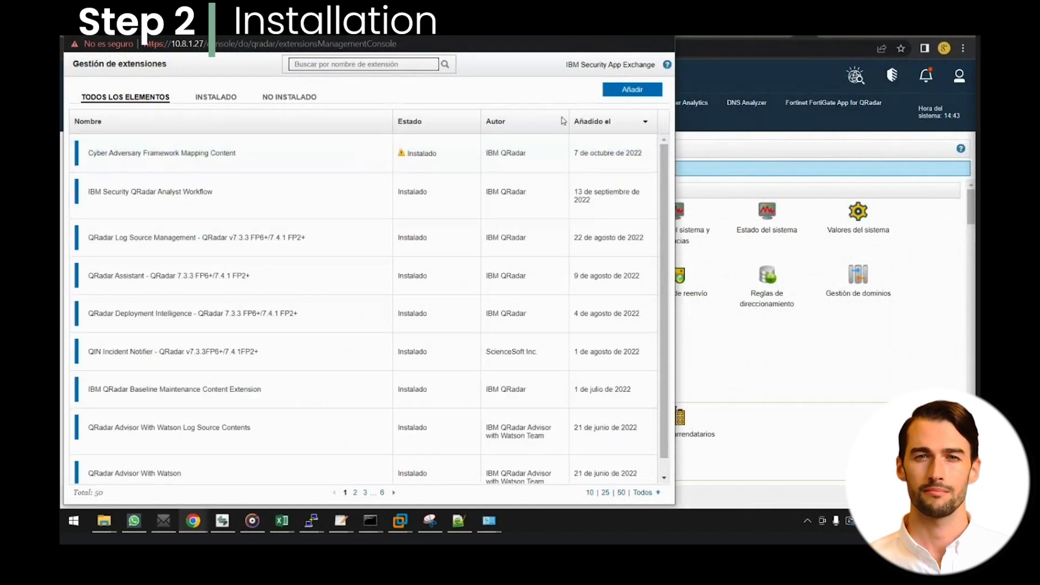
left_click(626, 92)
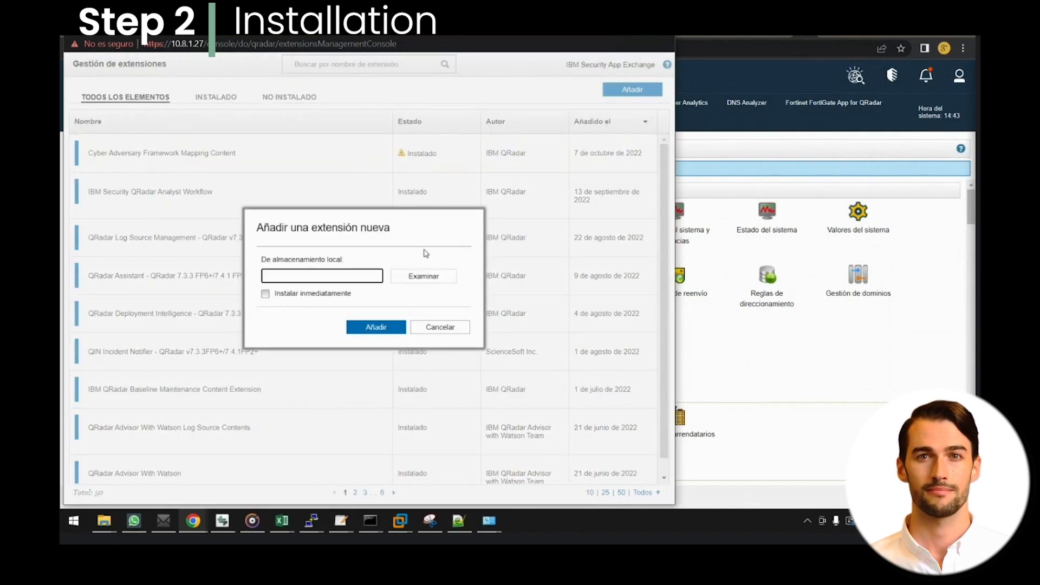
left_click(437, 281)
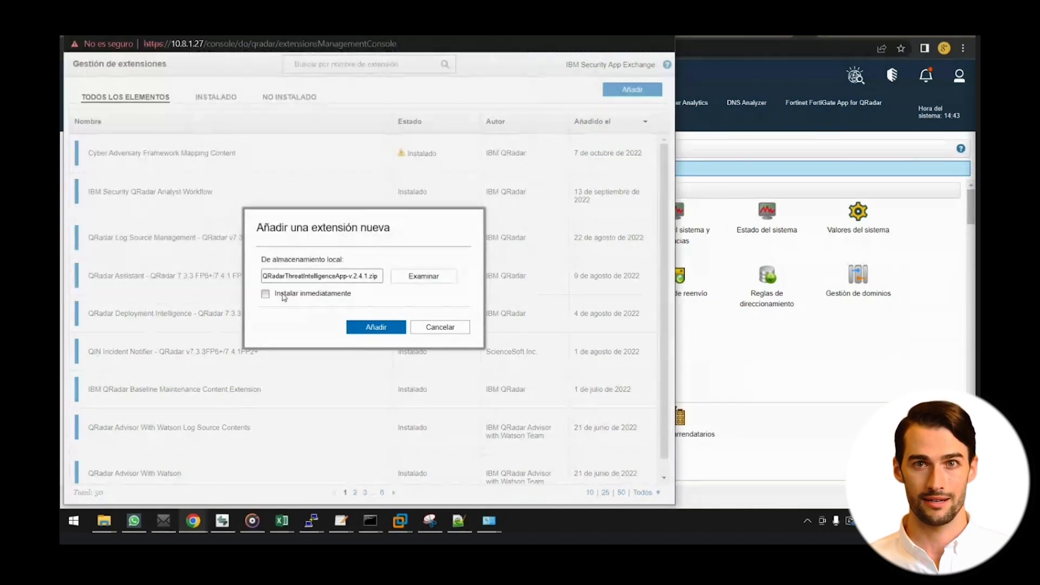
left_click(283, 296)
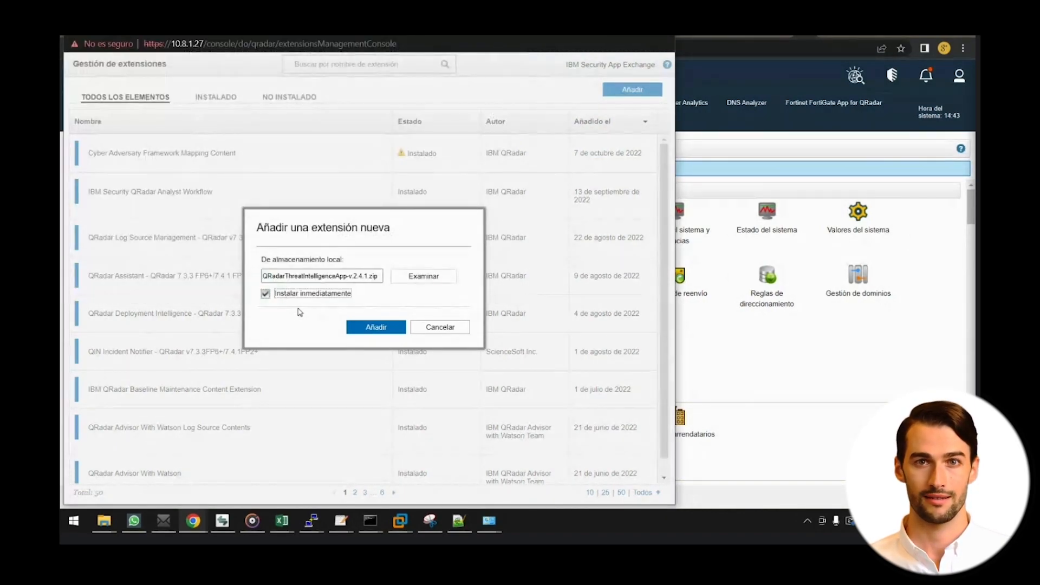
left_click(372, 328)
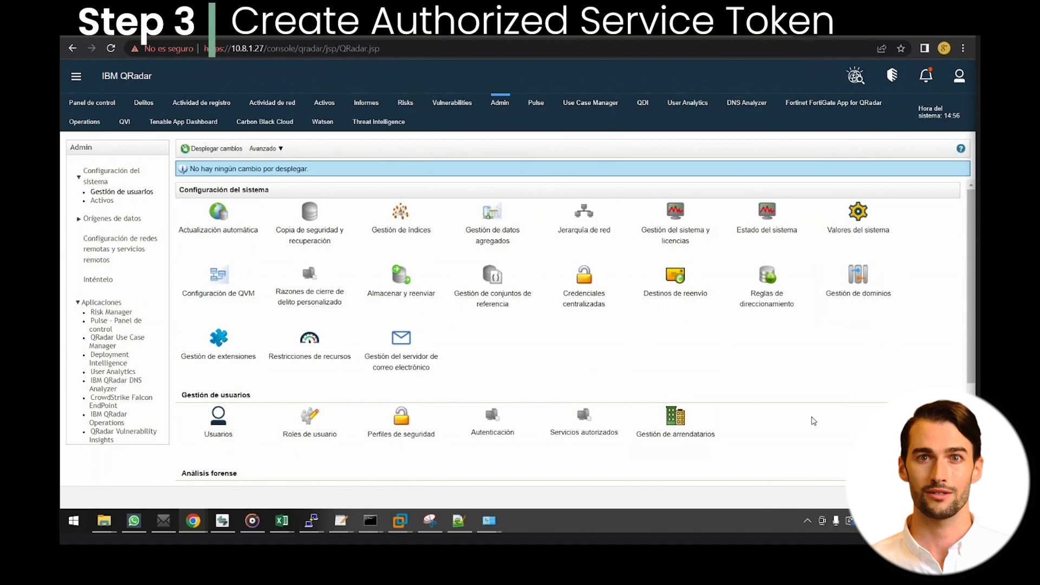
Step: Find Authorized Services via search and start a new service labelled Maltiverse with tenant N/A
key("ctrl+f")
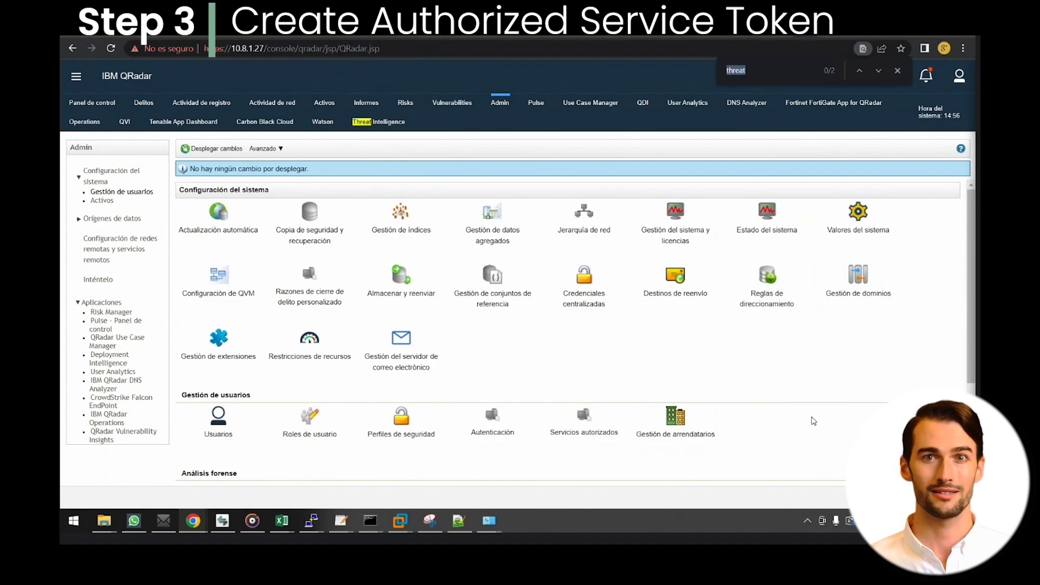
type("autori")
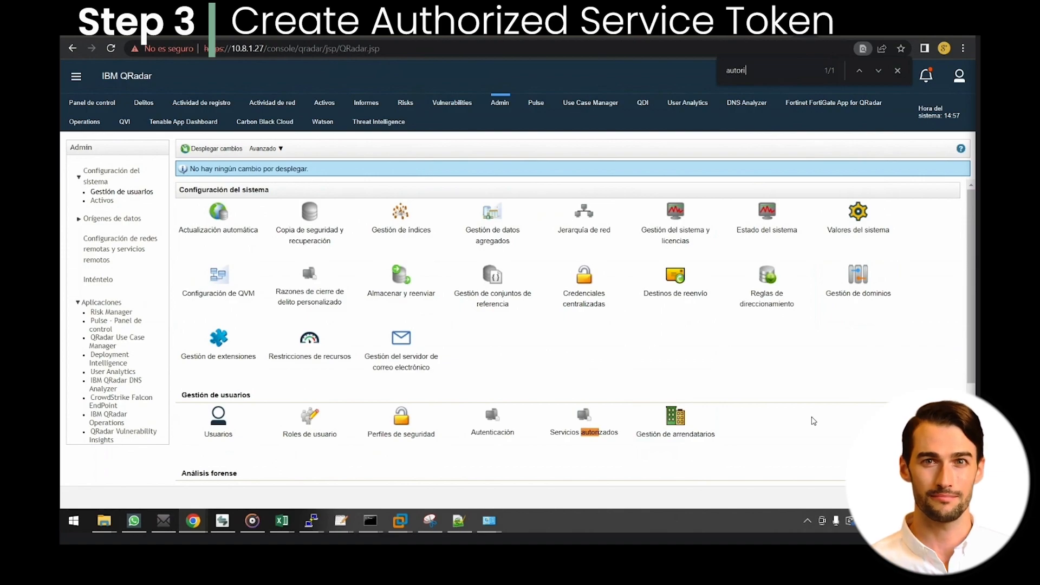
left_click(596, 418)
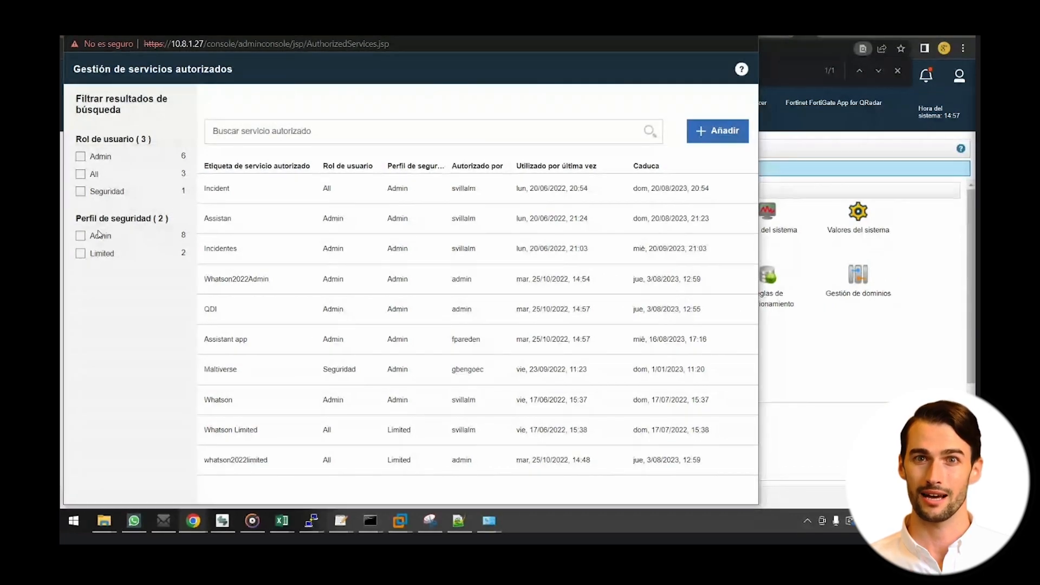
left_click(720, 131)
left_click(588, 129)
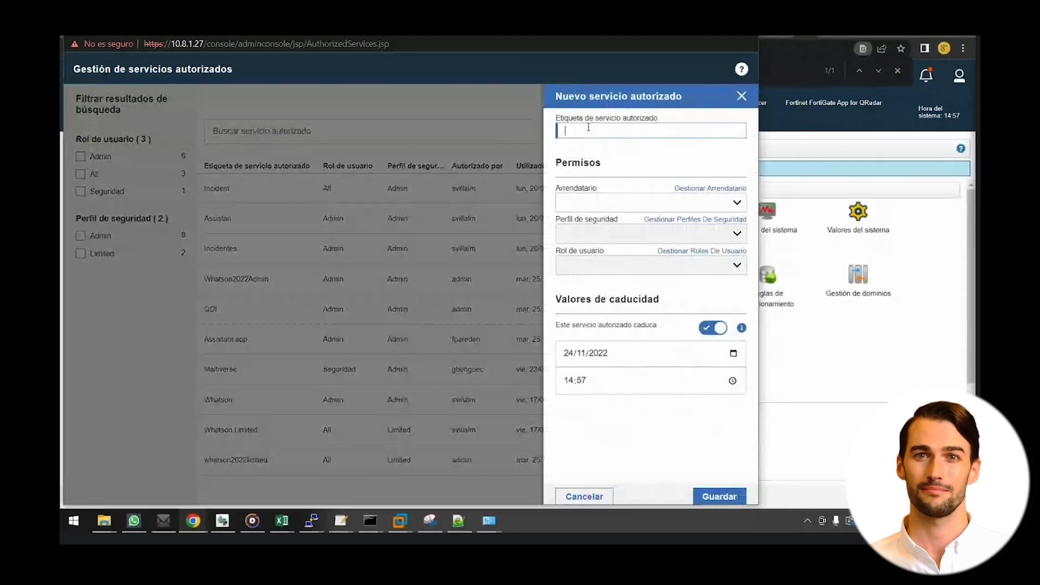
type("Maltiverse")
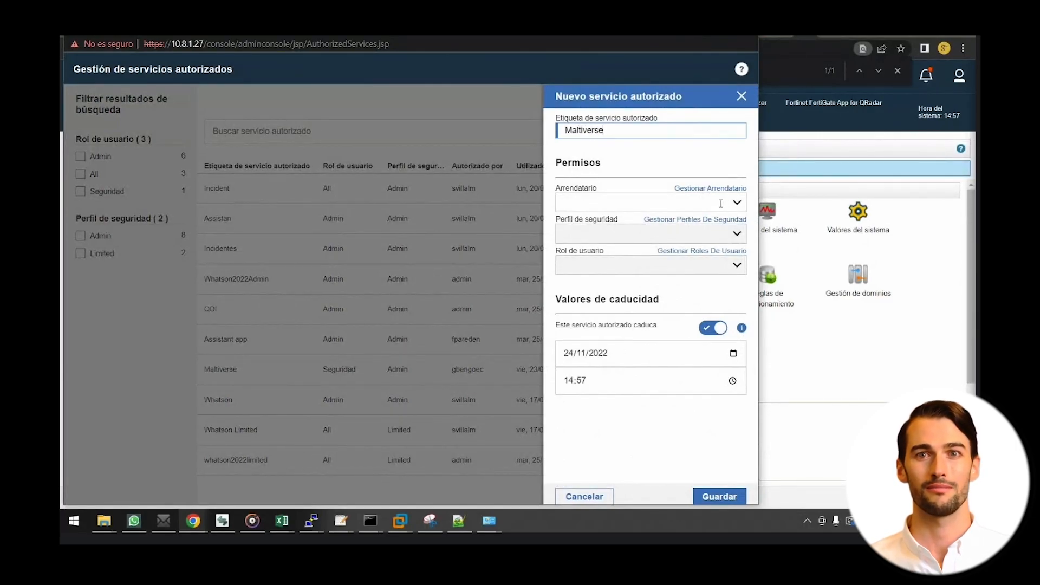
left_click(721, 204)
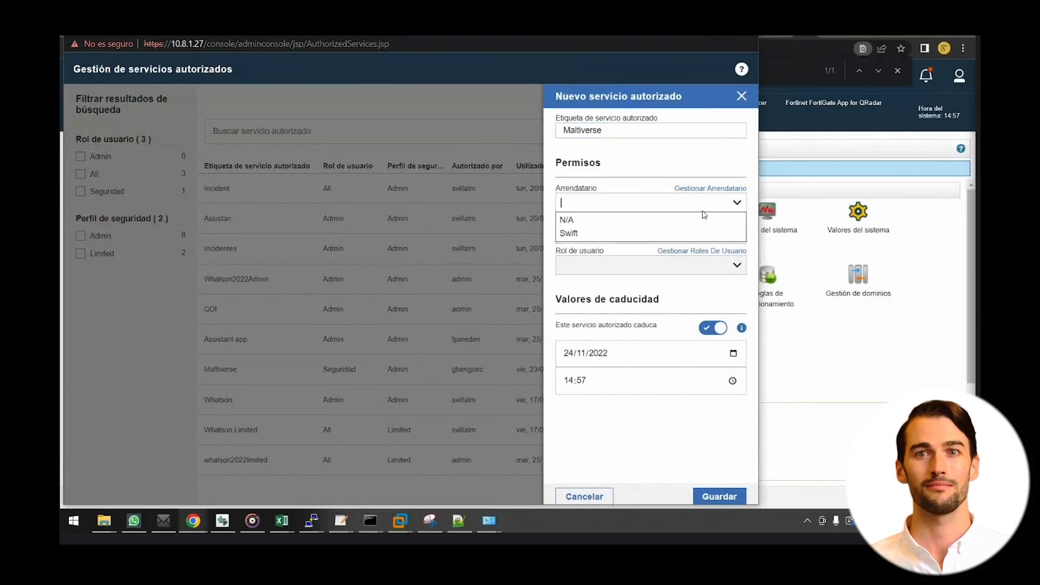
left_click(726, 217)
Step: Give the service the Admin profile, All user role and no expiry, save it and copy its token
left_click(731, 232)
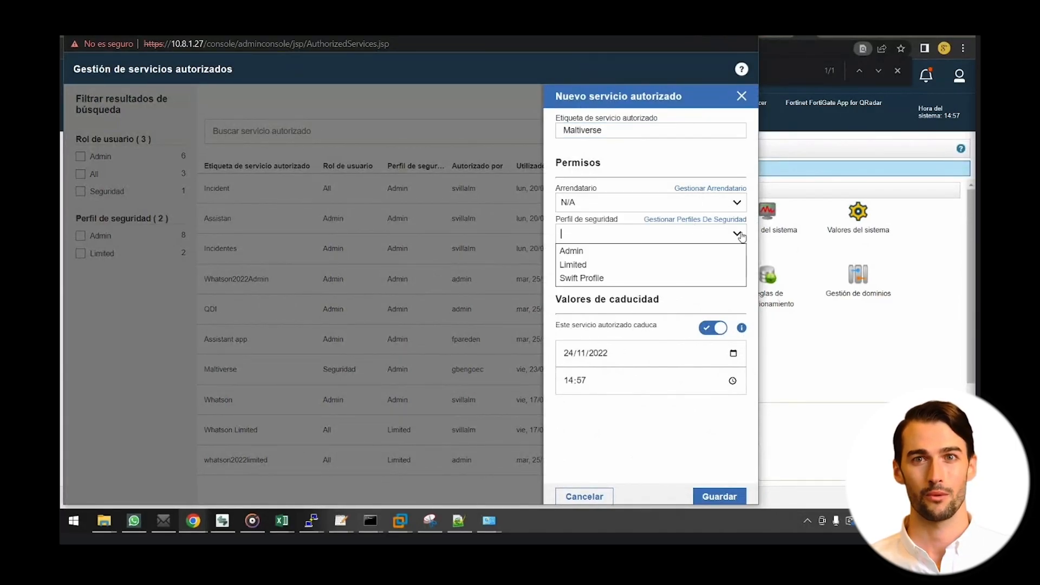
left_click(651, 257)
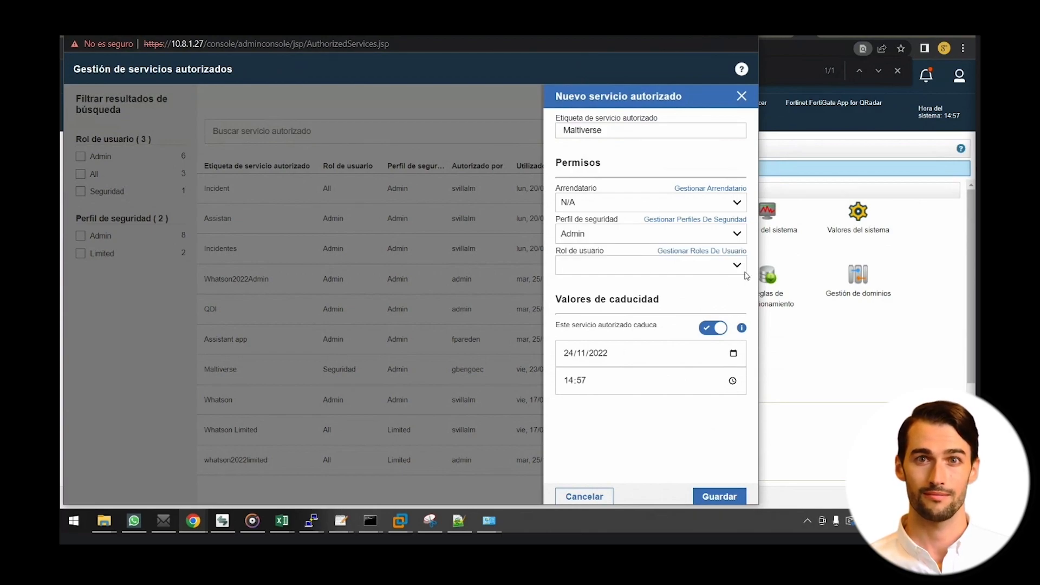
left_click(737, 266)
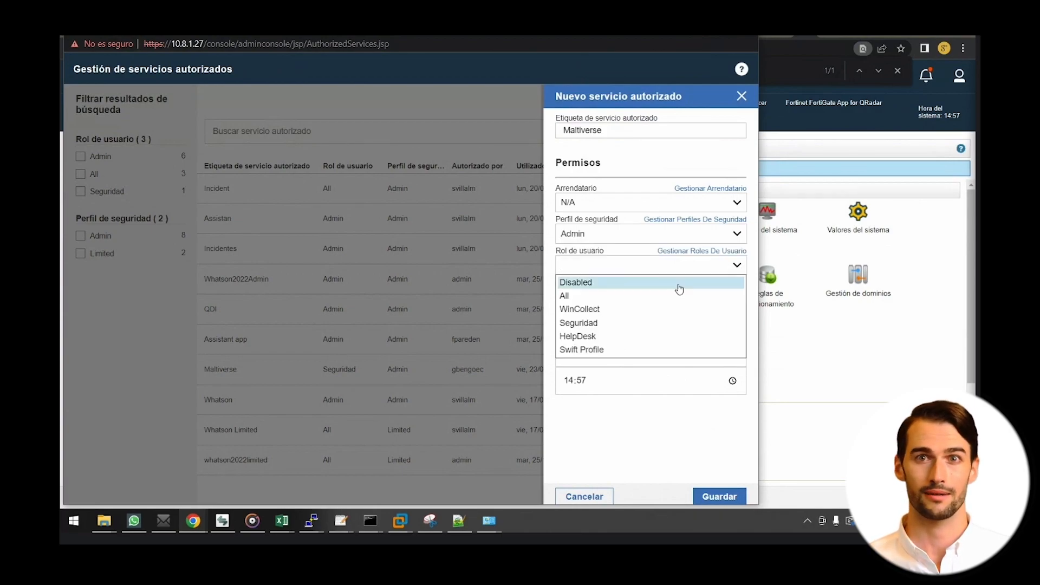
left_click(598, 298)
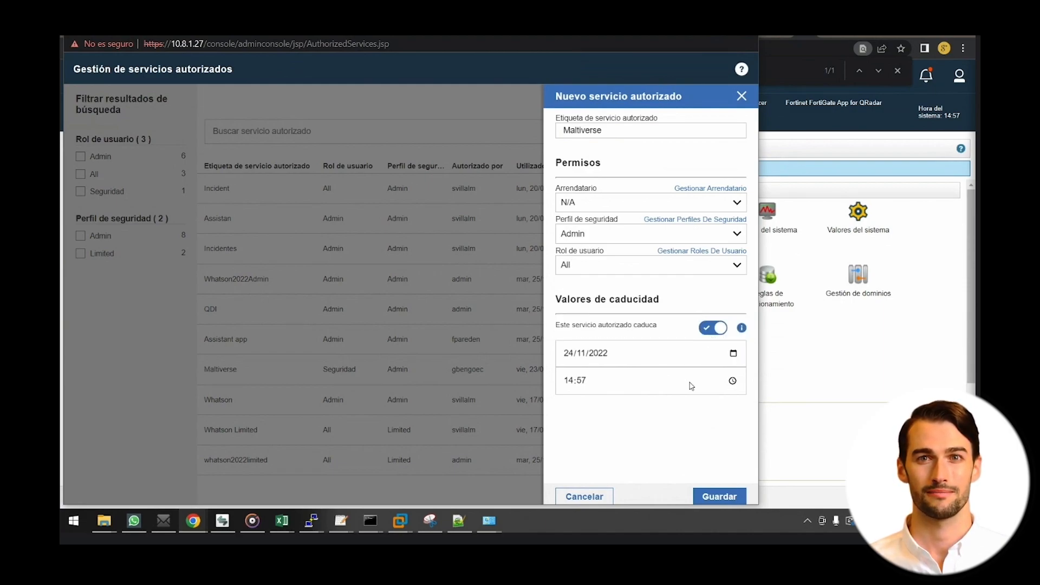
triple_click(631, 327)
left_click(733, 355)
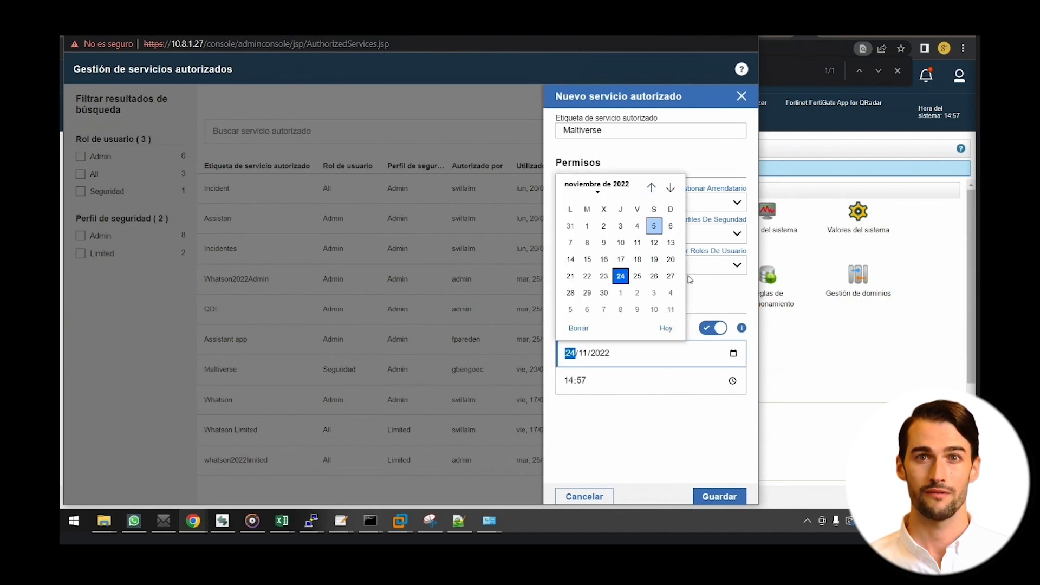
left_click(712, 328)
left_click(720, 497)
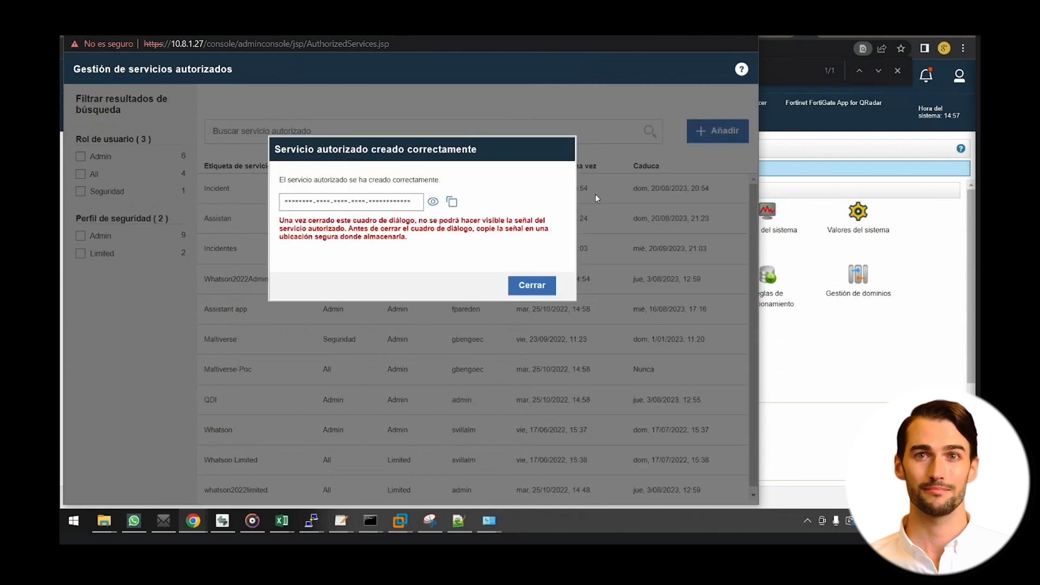
left_click(452, 202)
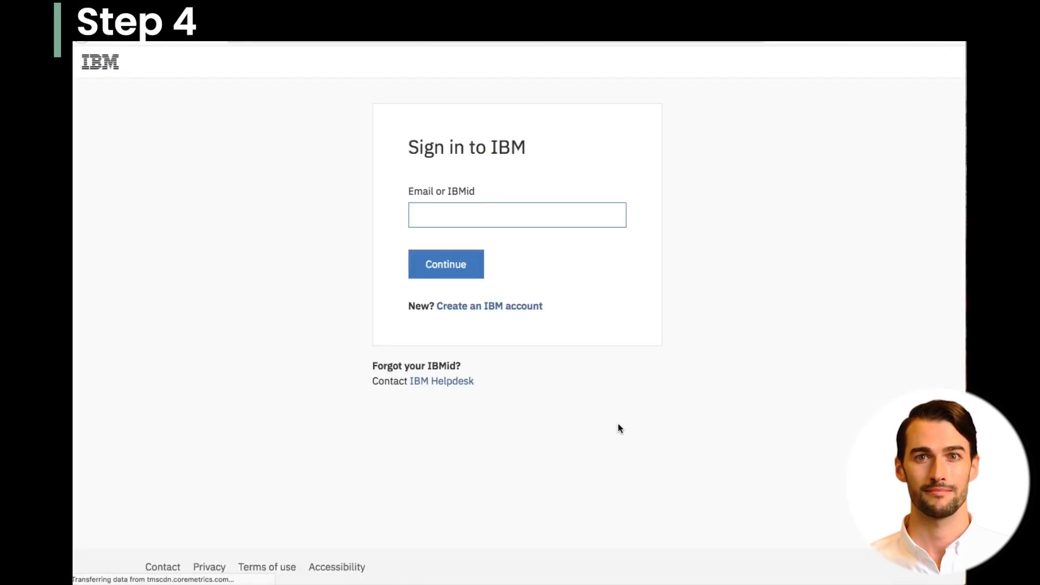
Step: Enter the IBMid, then paste the account password and sign in
type("***")
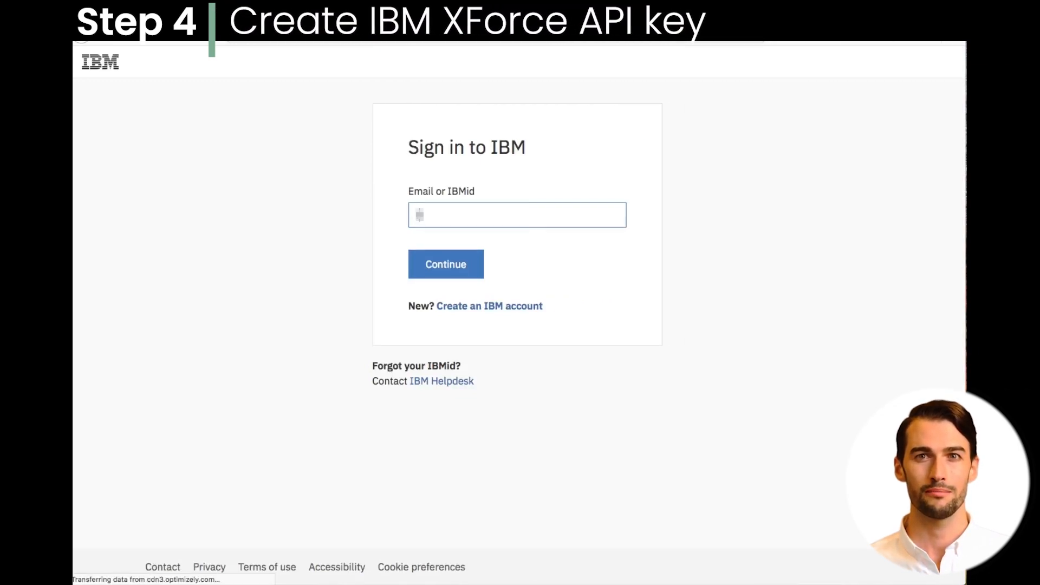
type("*******")
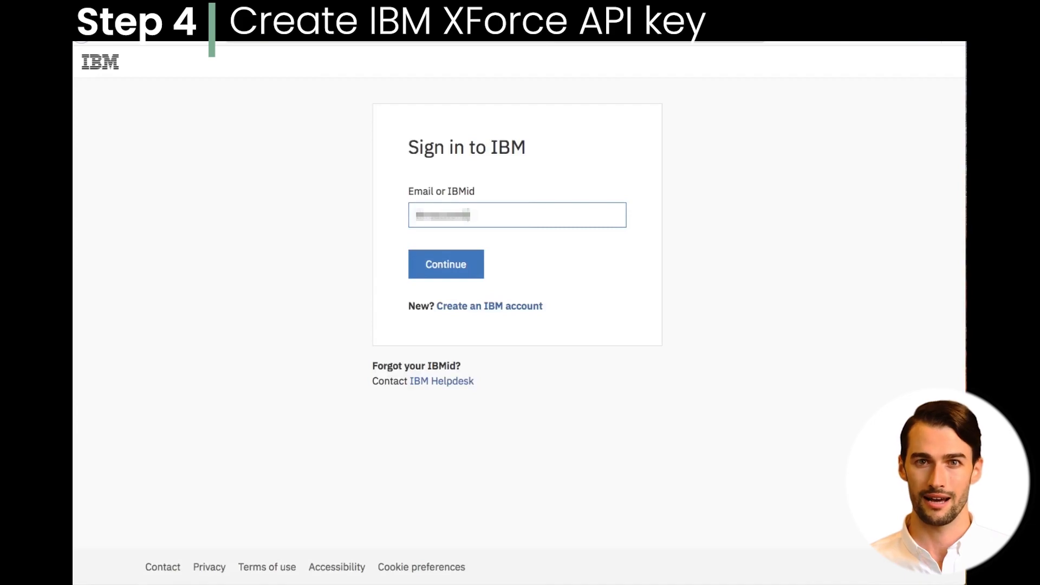
type("**")
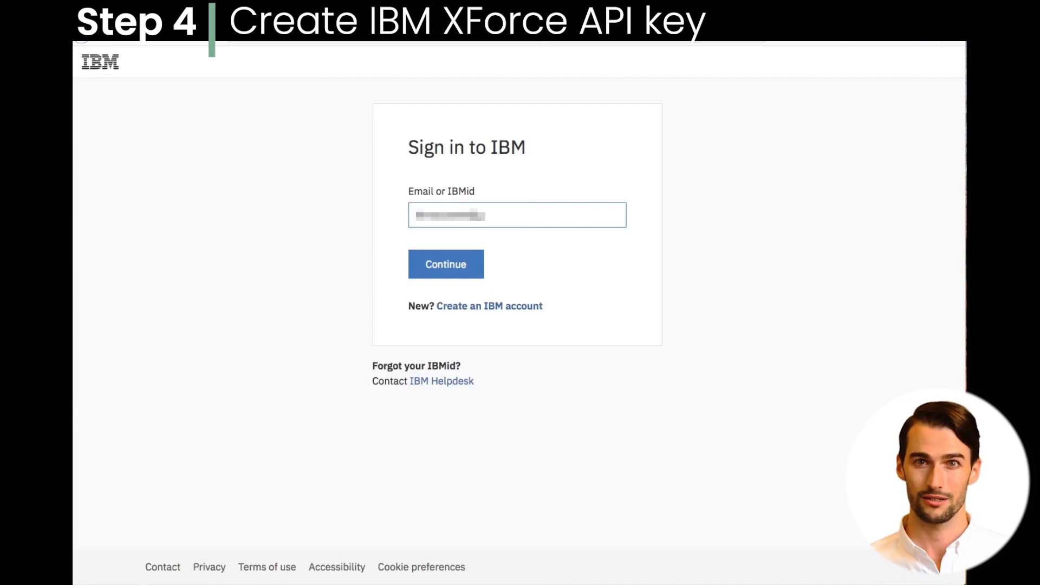
type("***")
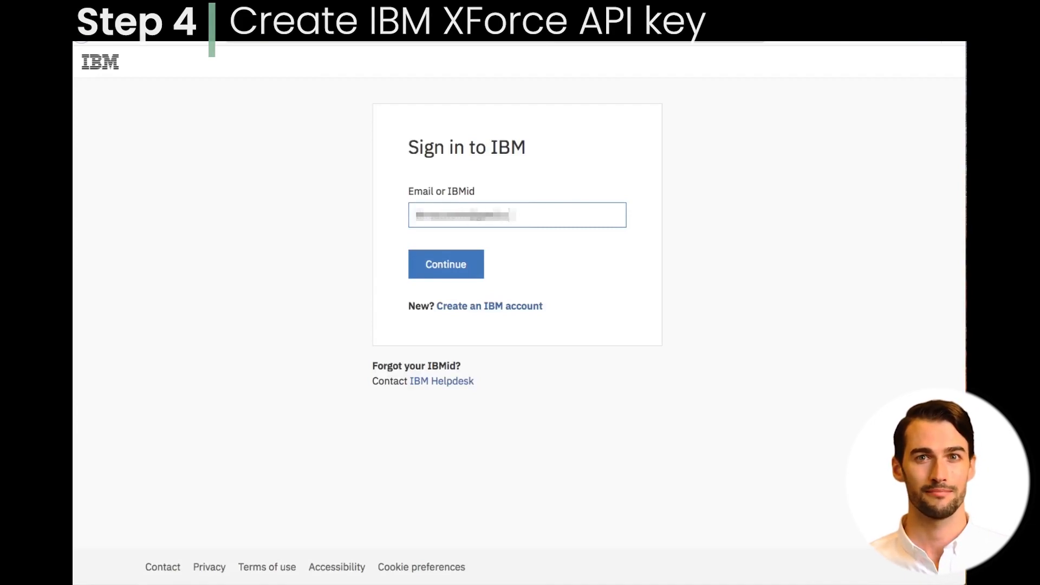
key("Return")
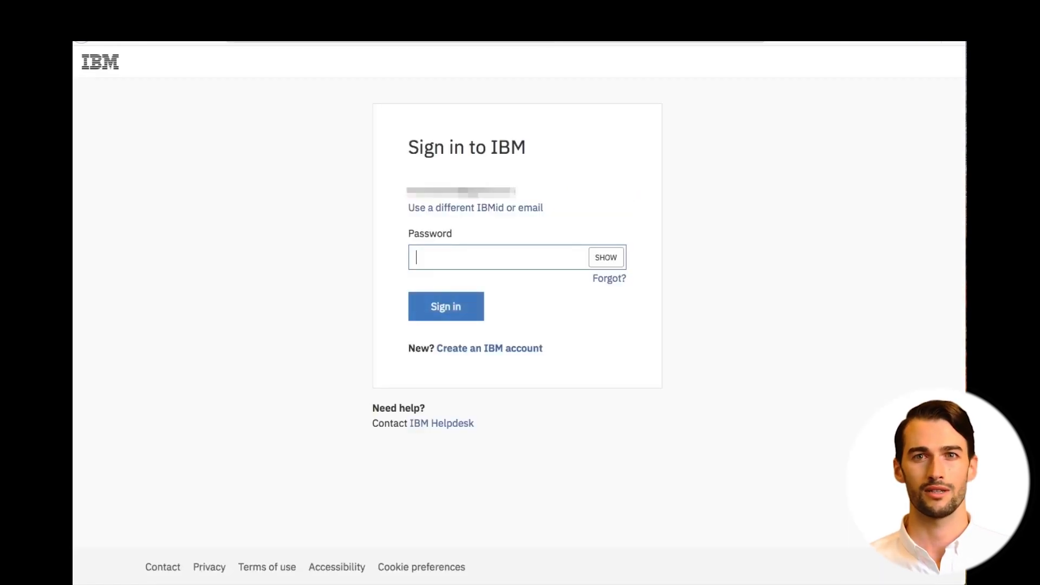
key("super+v")
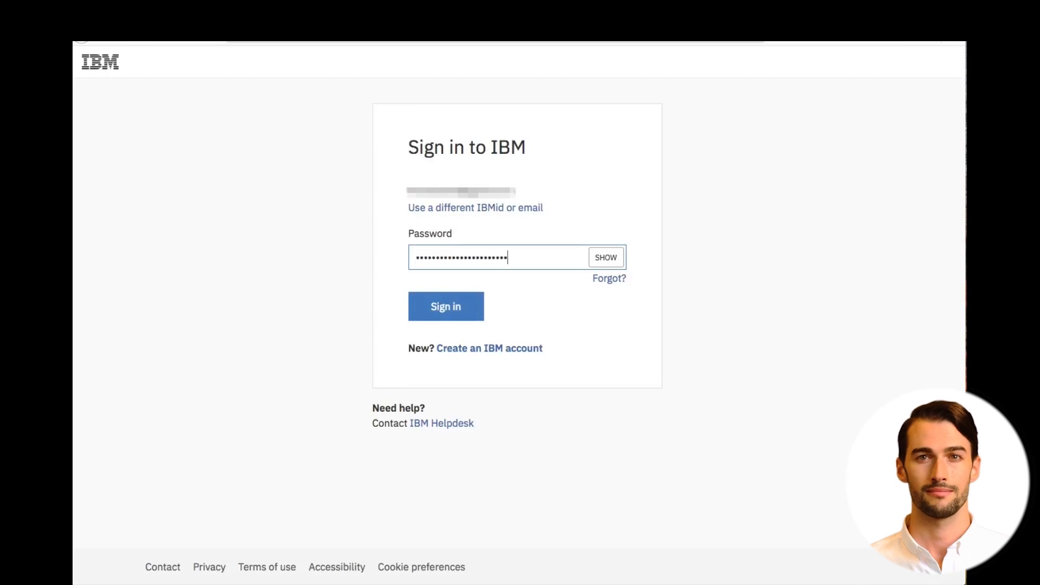
key("Return")
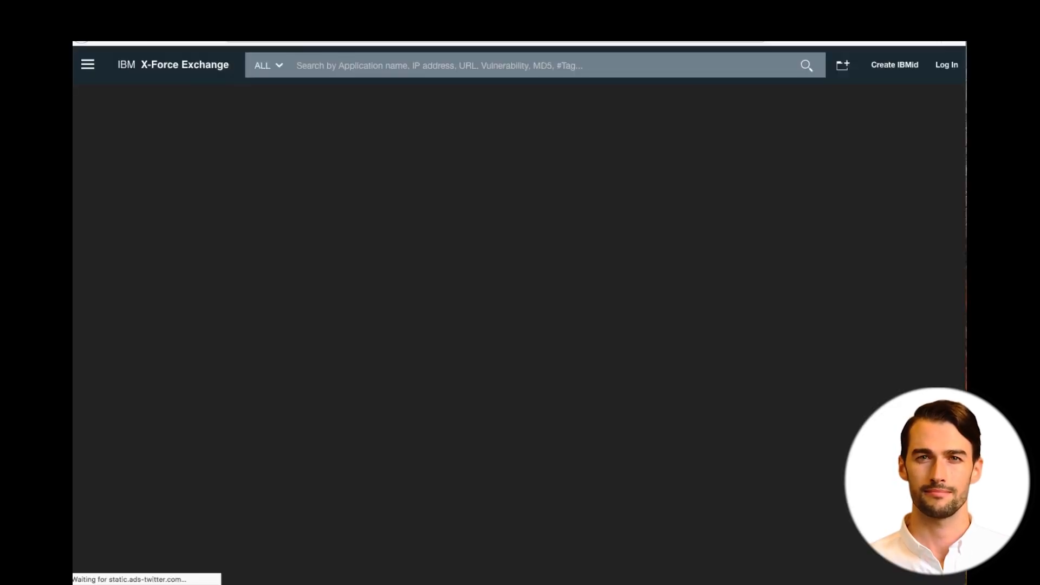
Step: Dismiss the dashboard tour and generate a new API key and password under Settings > API Access
left_click(204, 292)
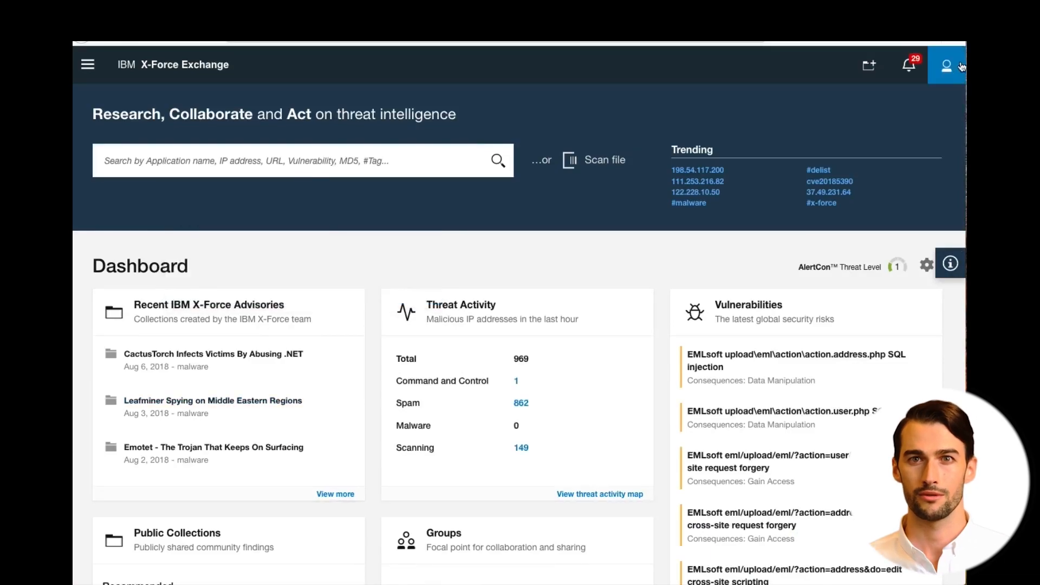
left_click(953, 71)
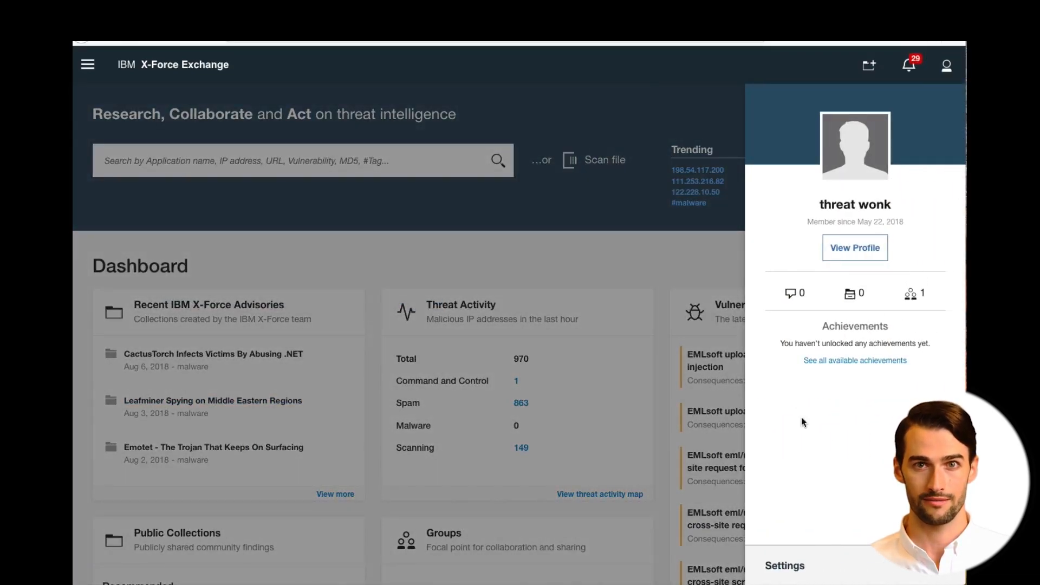
left_click(793, 566)
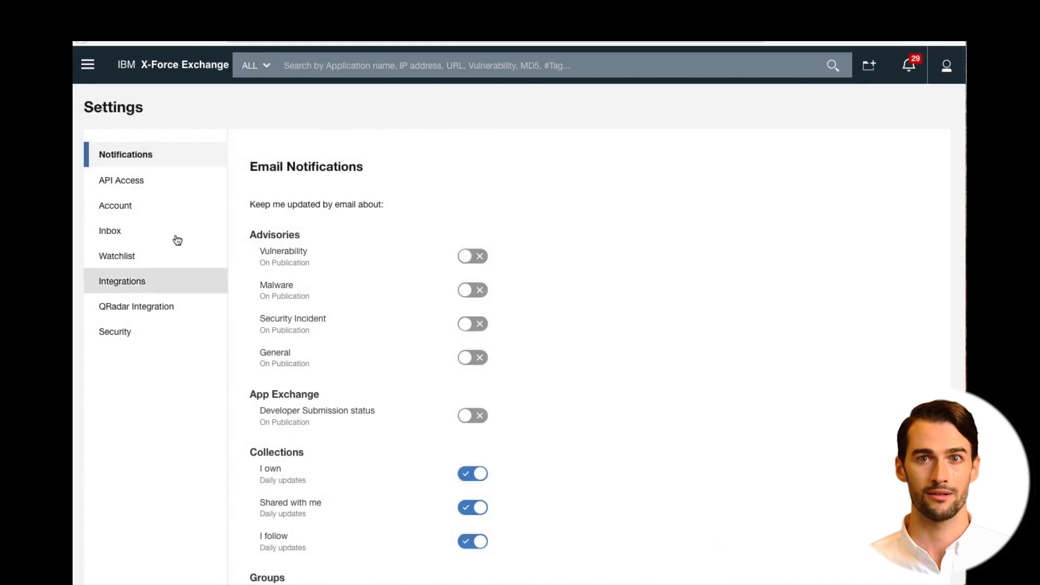
left_click(120, 182)
left_click(484, 266)
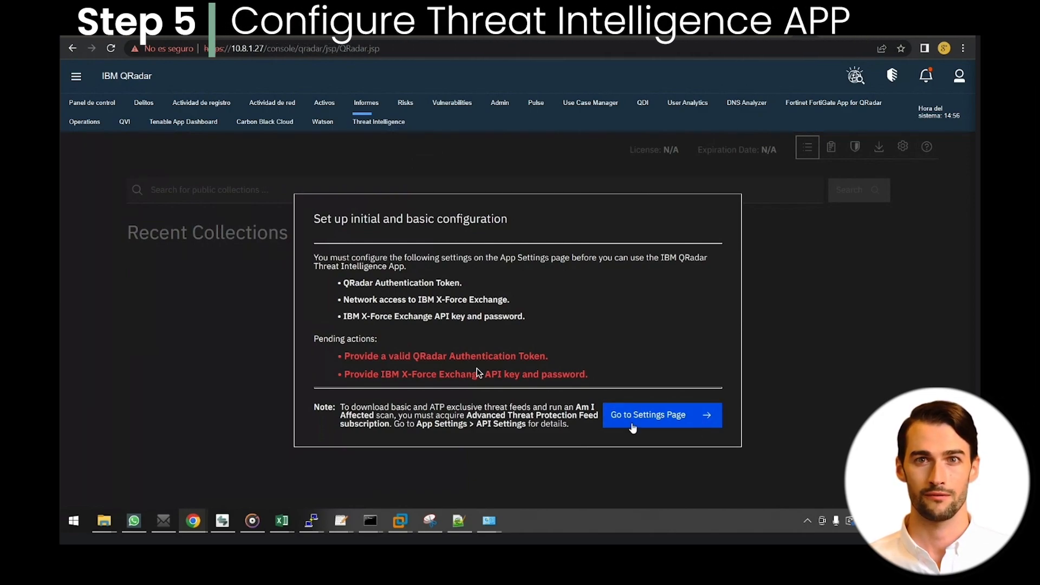
Step: Go to the Threat Intelligence app's settings page from its setup dialog
left_click(639, 420)
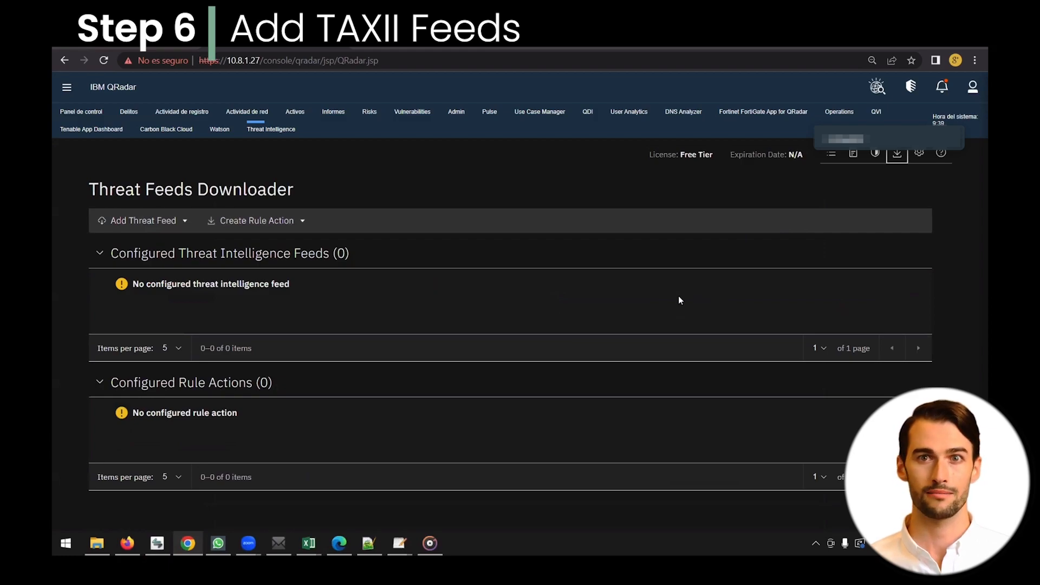
Step: Add a new TAXII feed and set its version to TAXII 2.0
left_click(128, 218)
left_click(123, 242)
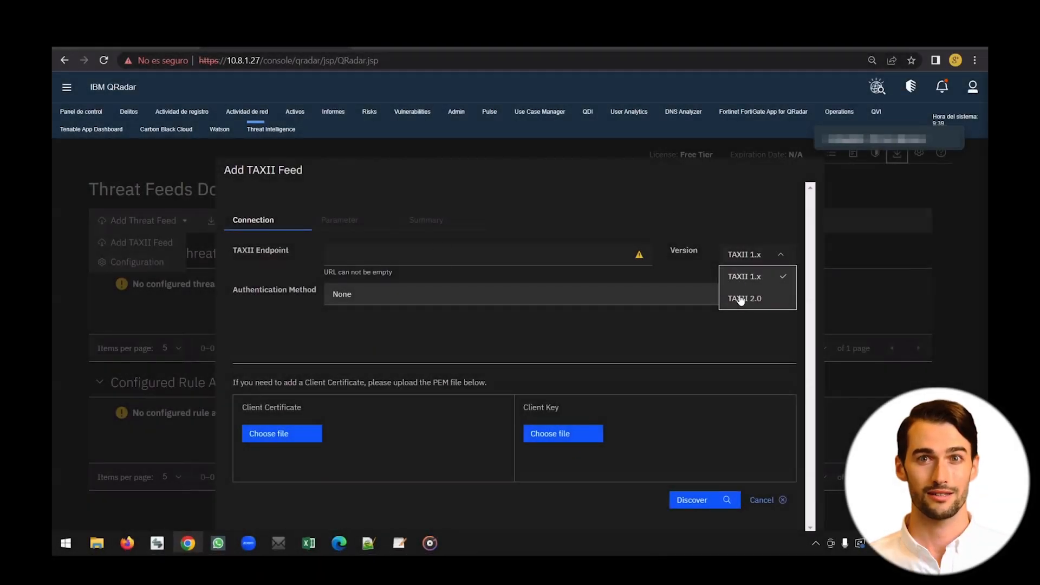
left_click(738, 297)
Step: Enter the Maltiverse TAXII collections endpoint with HTTP Basic credentials and discover its collections
left_click(534, 251)
left_click(492, 285)
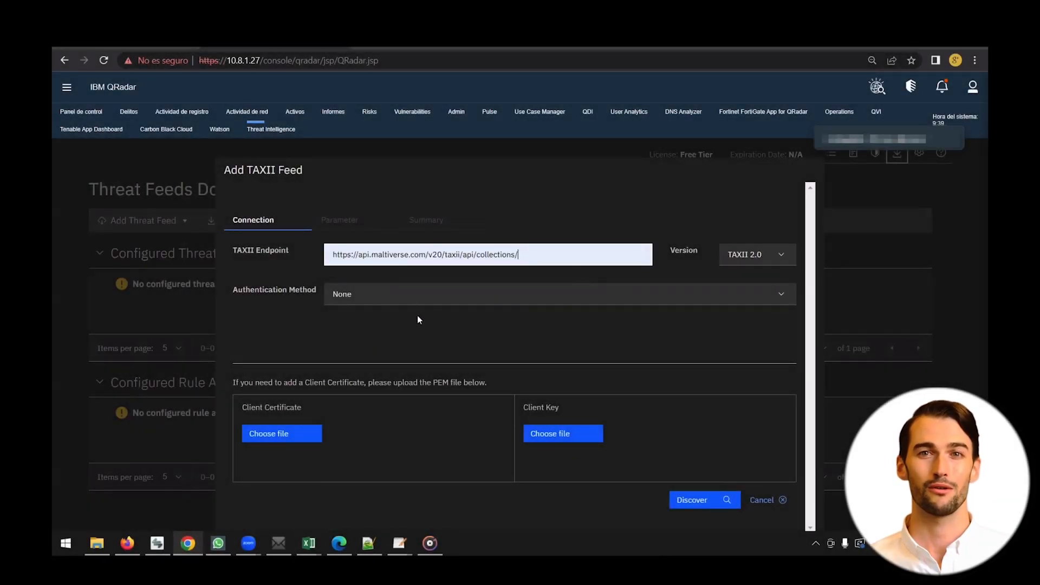
left_click(399, 299)
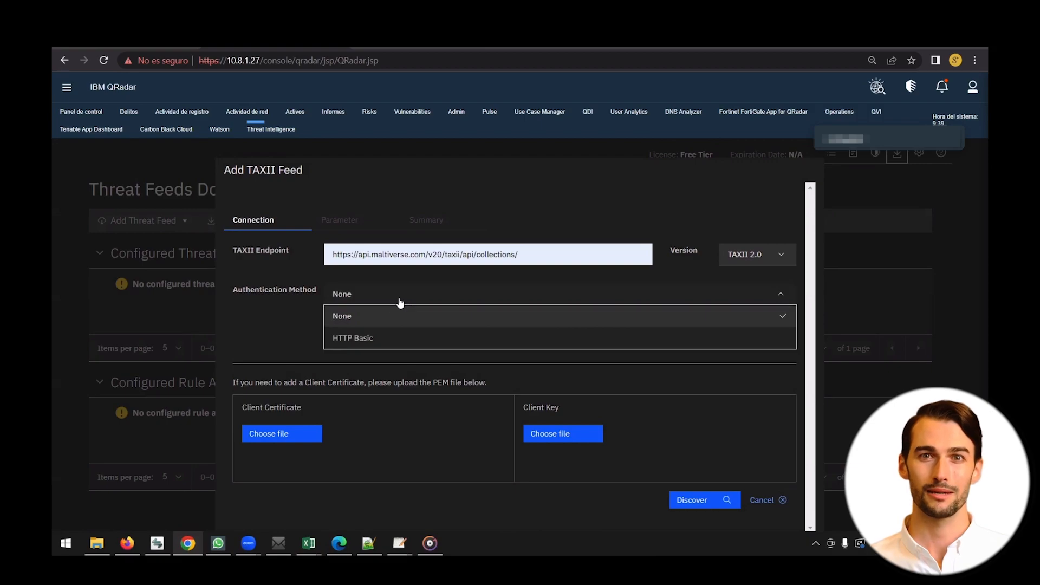
left_click(352, 338)
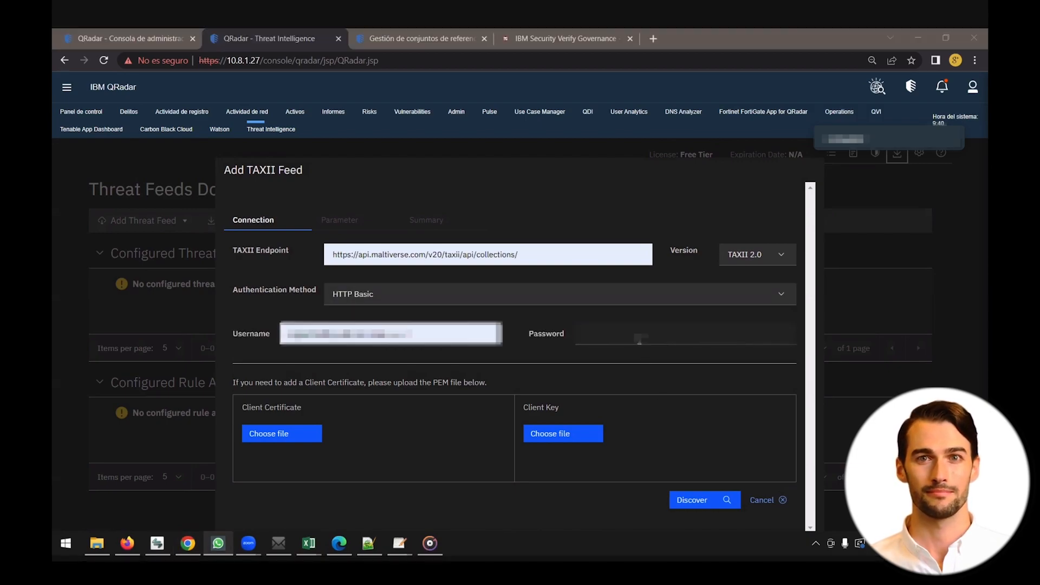
left_click(640, 336)
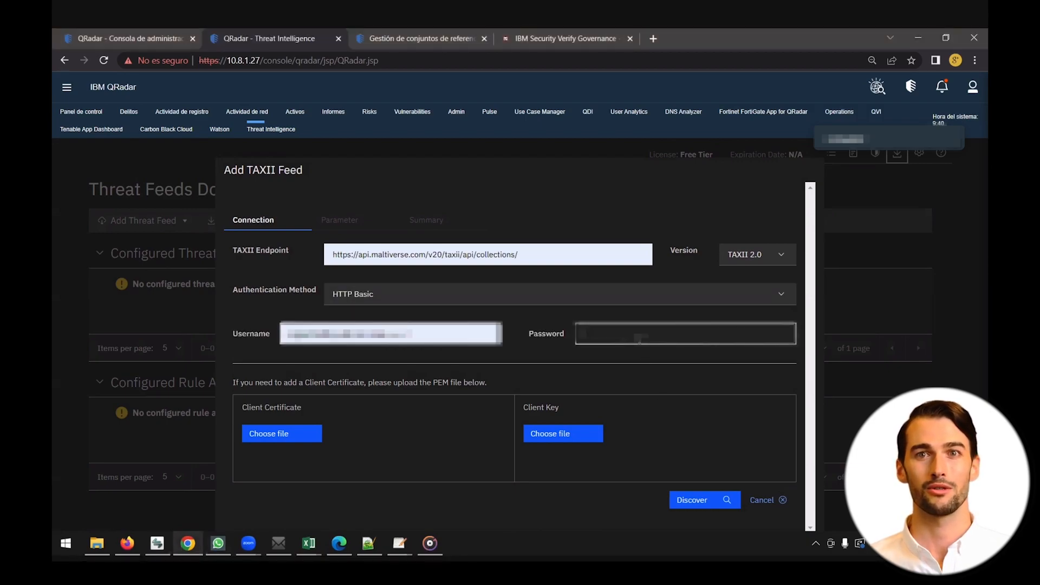
left_click(681, 210)
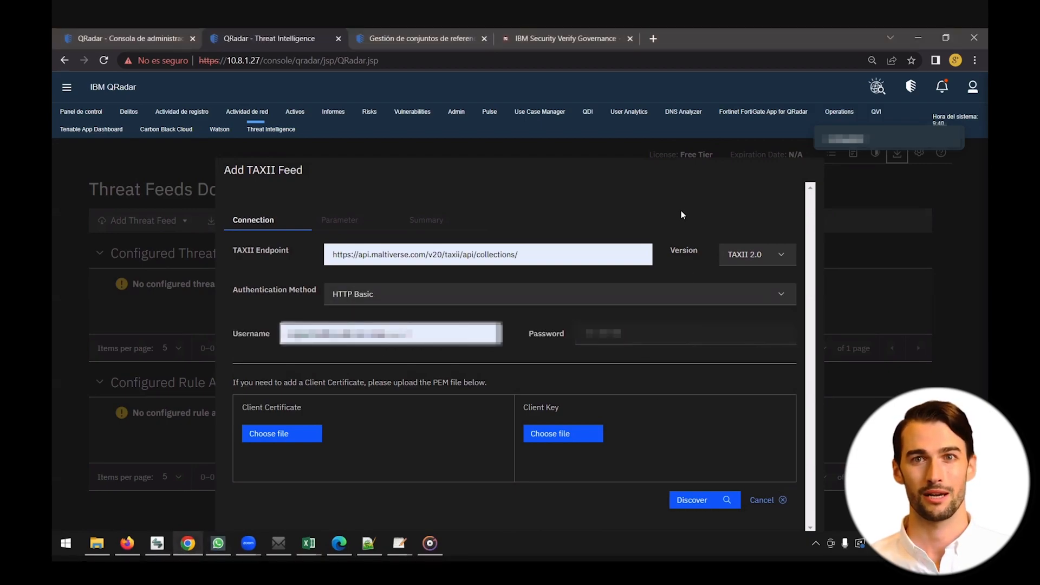
left_click(692, 501)
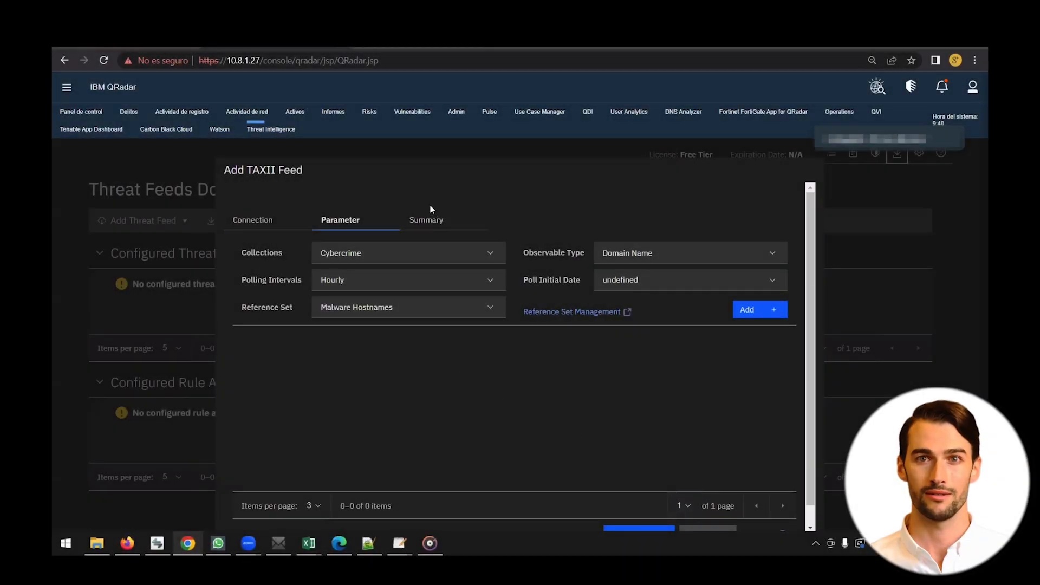
Step: Set Command and Controls collection, IPv4 Address, Hourly polling, Botnet C&C IPs reference set, starting 1 month ago
left_click(489, 255)
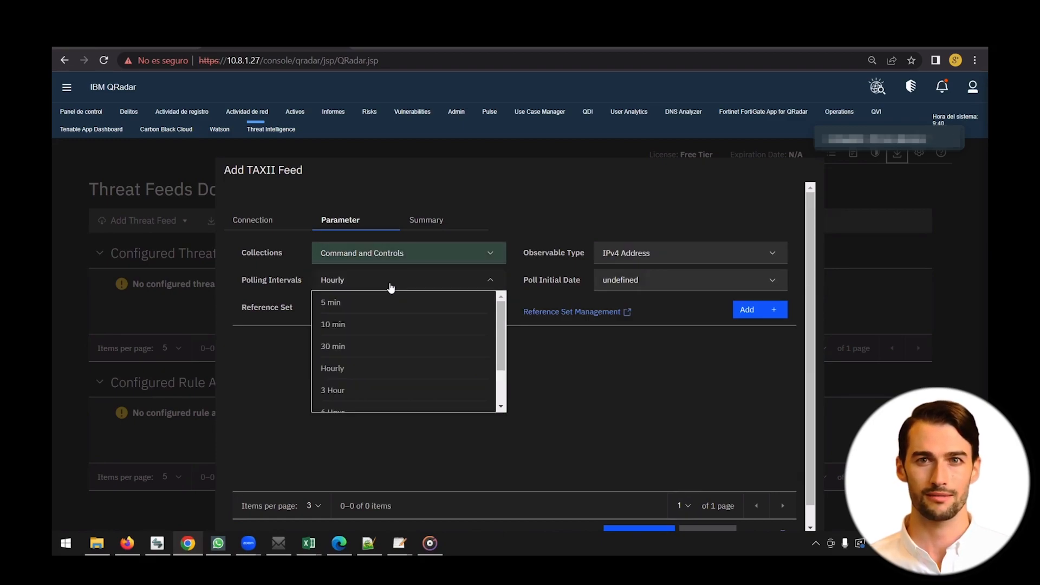
left_click(390, 288)
left_click(632, 293)
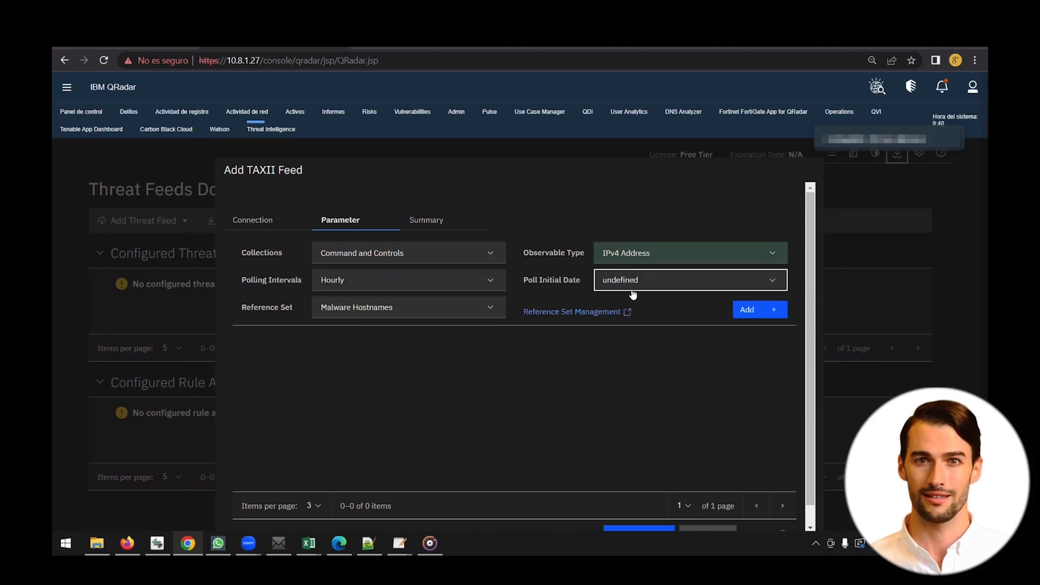
left_click(421, 308)
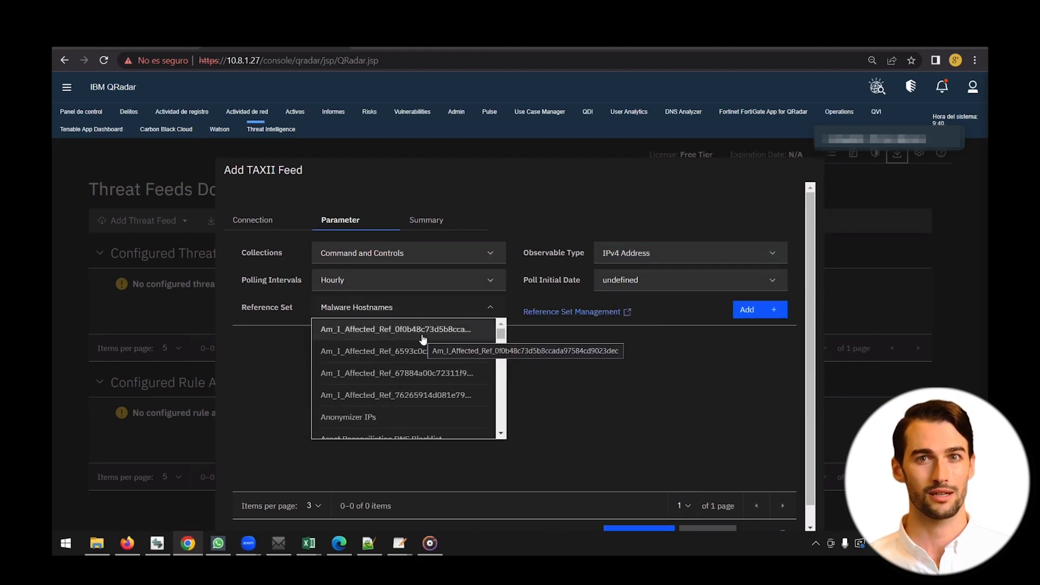
scroll(423, 339, "down", 3)
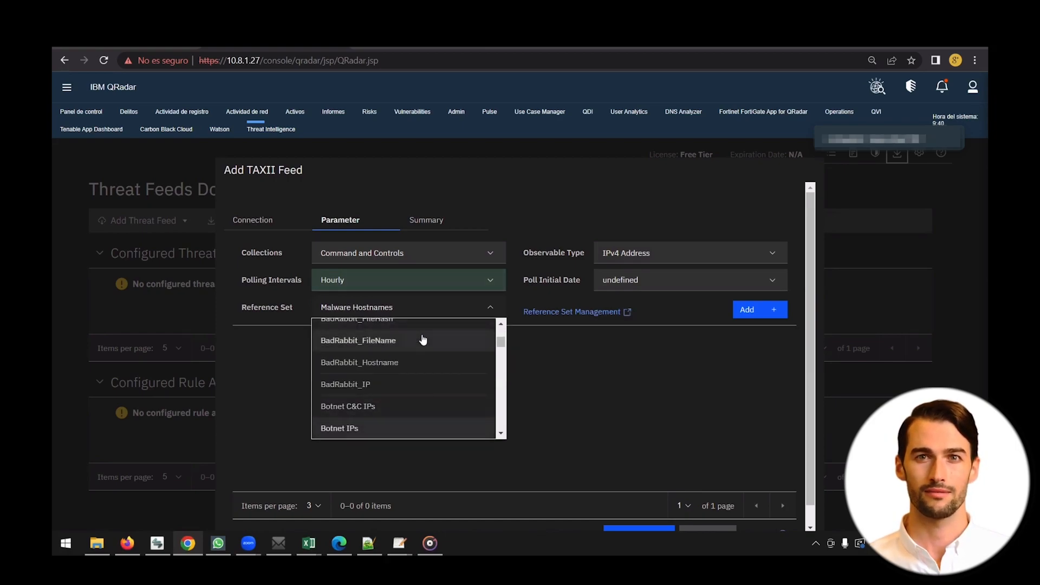
scroll(423, 339, "down", 1)
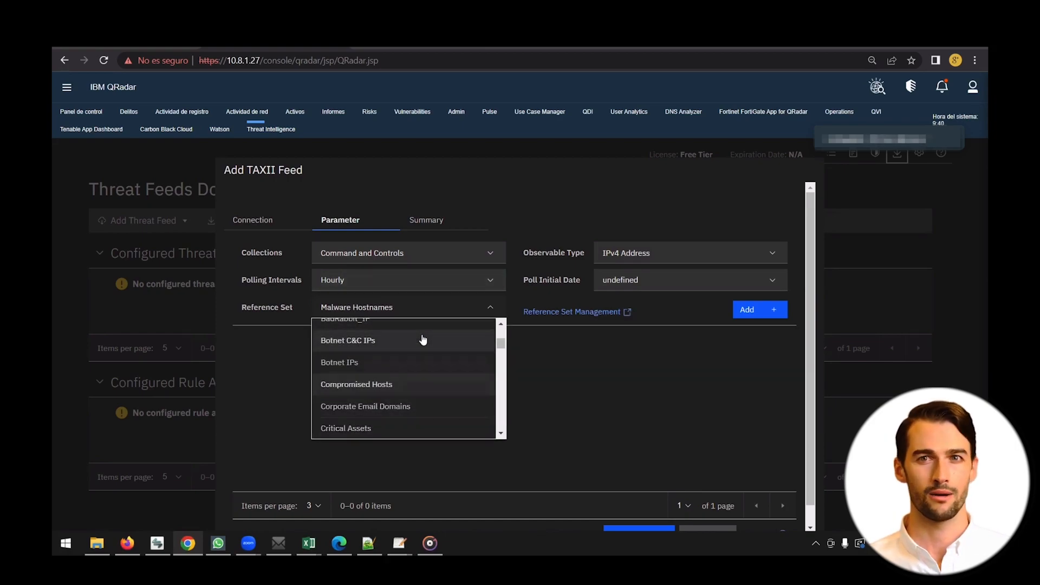
scroll(423, 339, "up", 1)
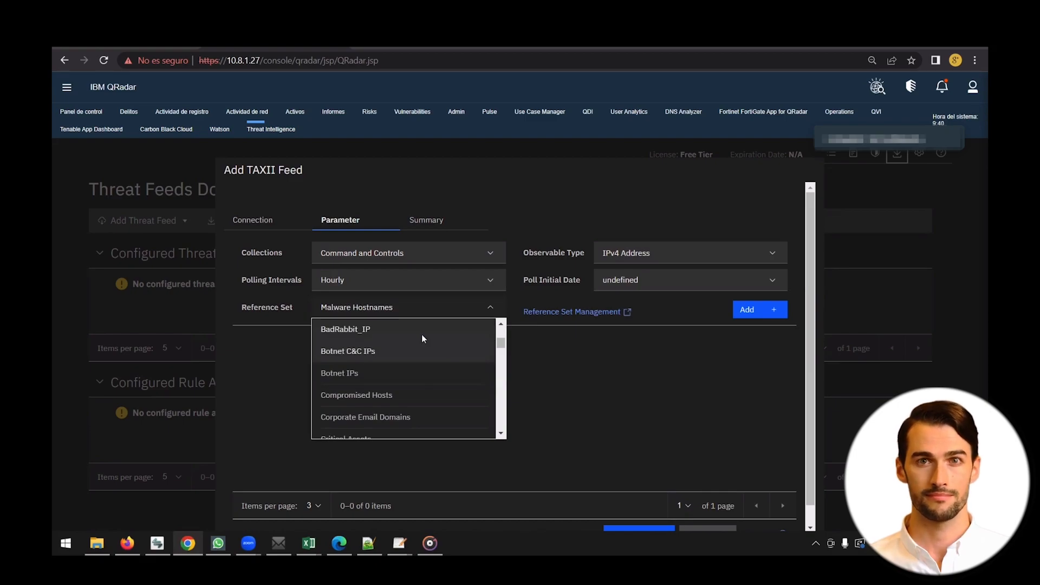
left_click(423, 338)
scroll(672, 320, "down", 1)
left_click(685, 264)
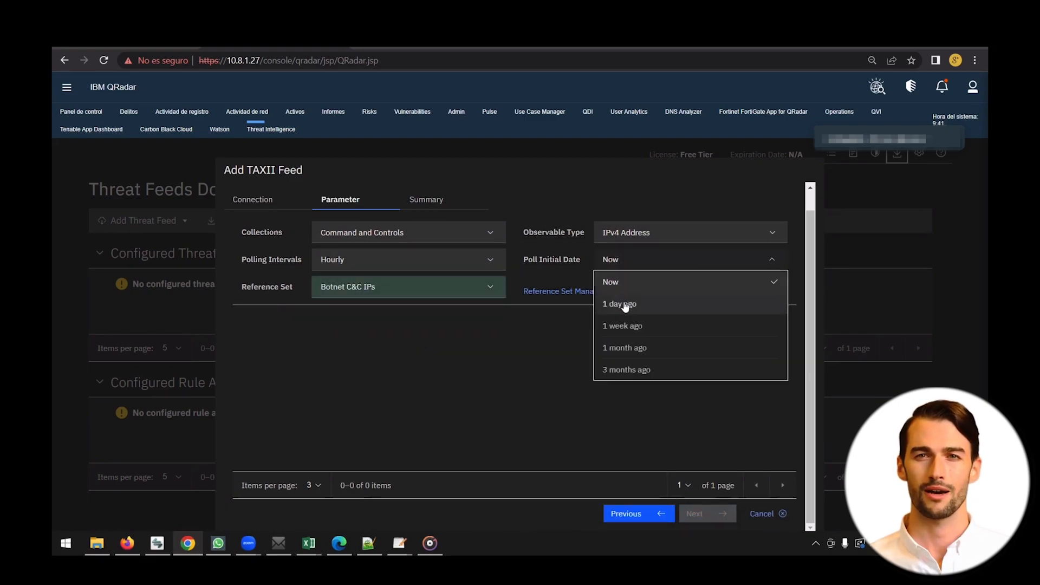
left_click(643, 347)
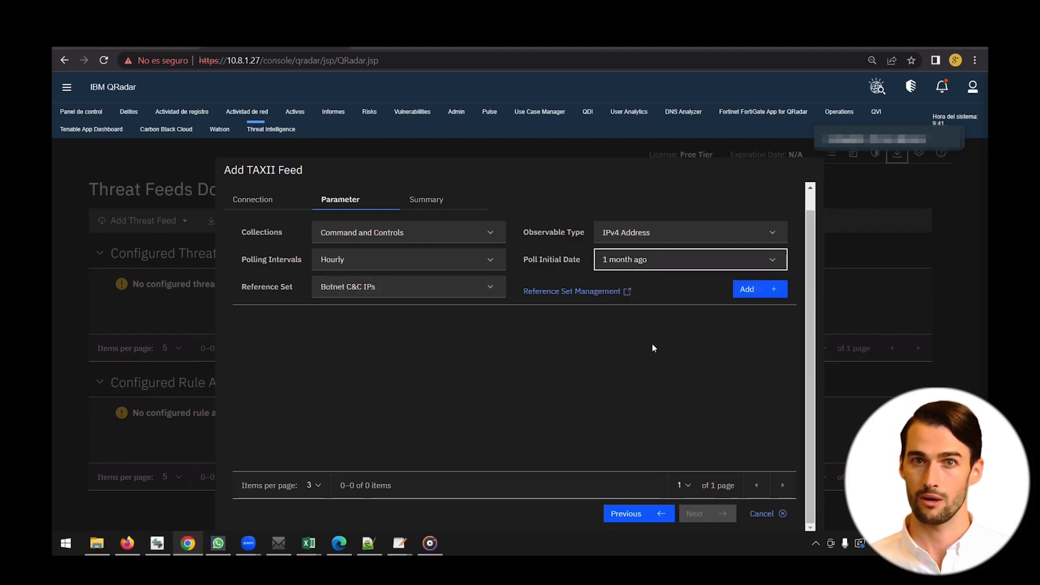
Step: Add the Botnet C&C IPs mapping, plus Malware Distribution mappings to Malware IPs and Malware Hostnames
left_click(762, 293)
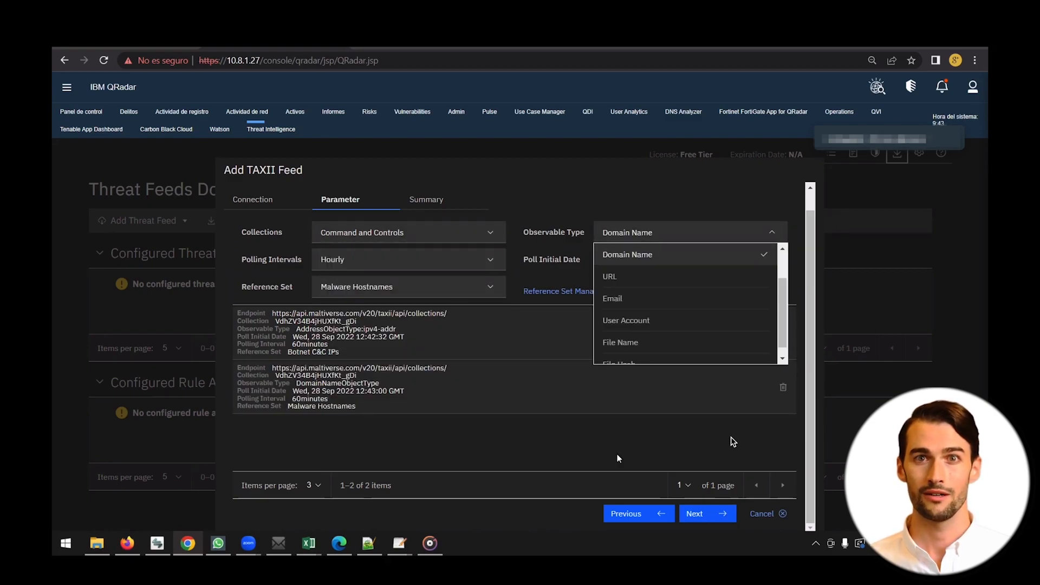
left_click(409, 233)
scroll(441, 304, "down", 3)
left_click(409, 353)
left_click(686, 233)
left_click(409, 287)
left_click(760, 290)
left_click(685, 236)
left_click(760, 289)
Step: Add the Phishing URL mapping to Phishing URLs and a Malicious URL mapping, then continue
scroll(500, 282, "up", 1)
scroll(493, 436, "down", 1)
left_click_drag(812, 287, 811, 263)
left_click(409, 253)
left_click(727, 258)
left_click(409, 308)
scroll(409, 379, "down", 5)
left_click(336, 391)
left_click(761, 310)
left_click(440, 255)
left_click(440, 313)
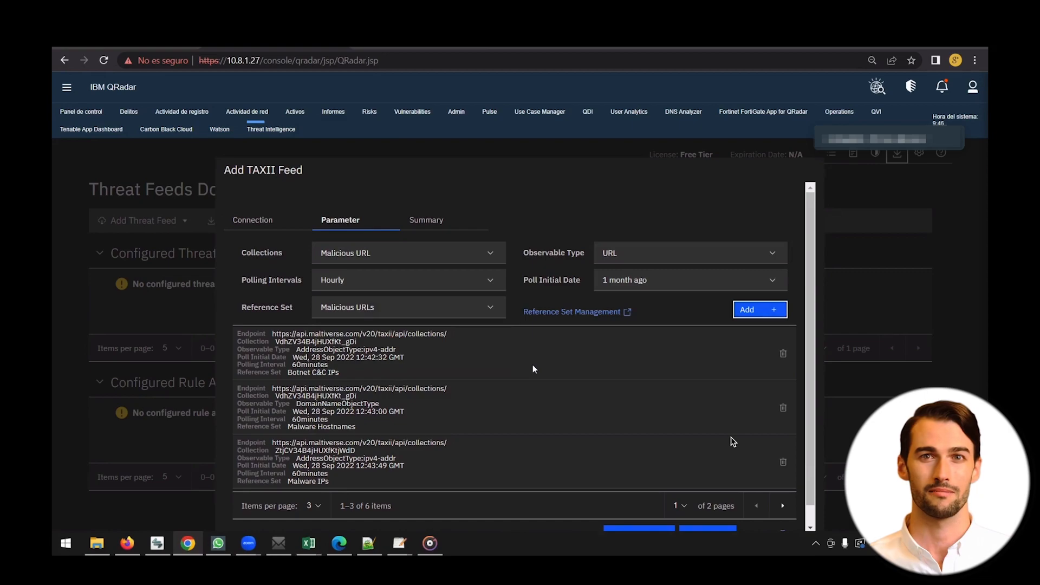
scroll(543, 354, "down", 1)
left_click_drag(288, 461, 330, 461)
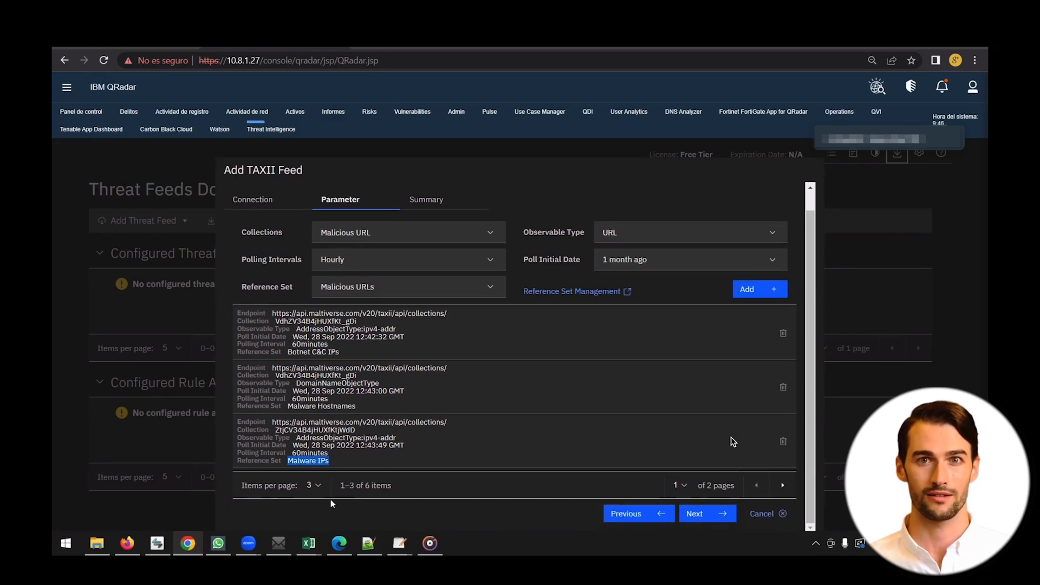
left_click(708, 513)
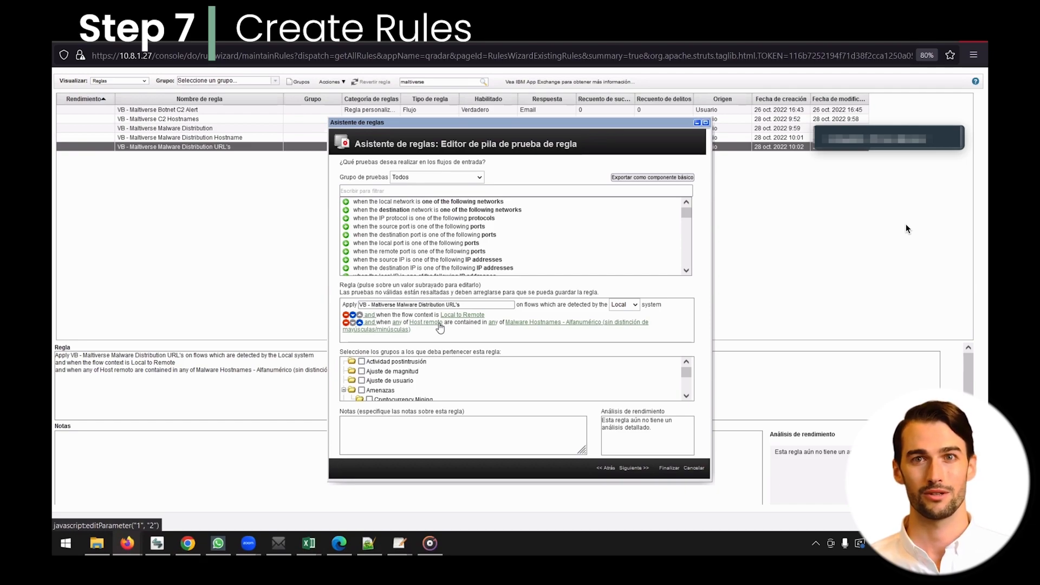
Step: Filter flow properties for 'URL', replace Host remoto with Request URL, and submit the change
left_click(438, 324)
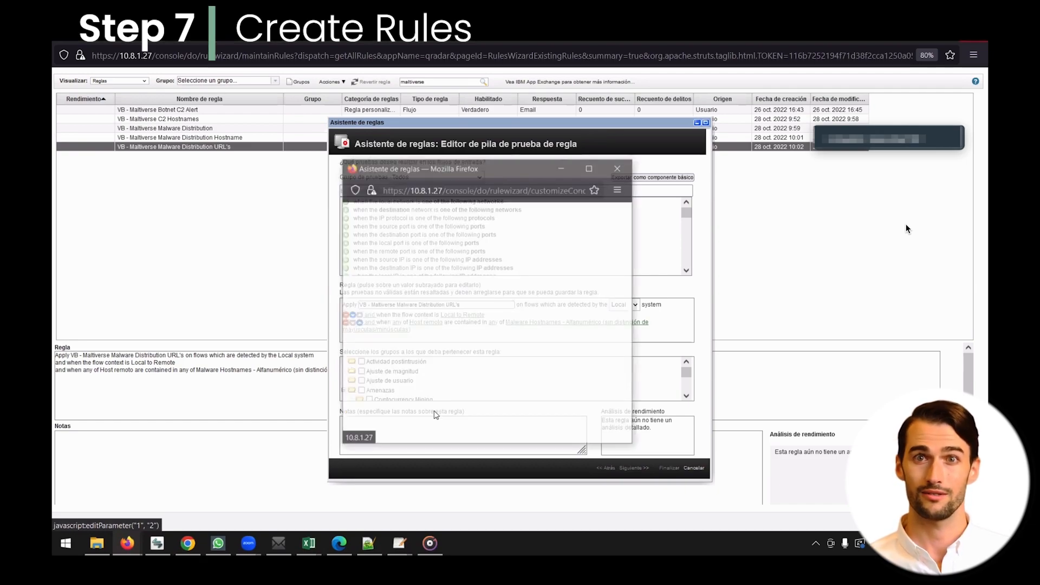
left_click(396, 228)
type("URL")
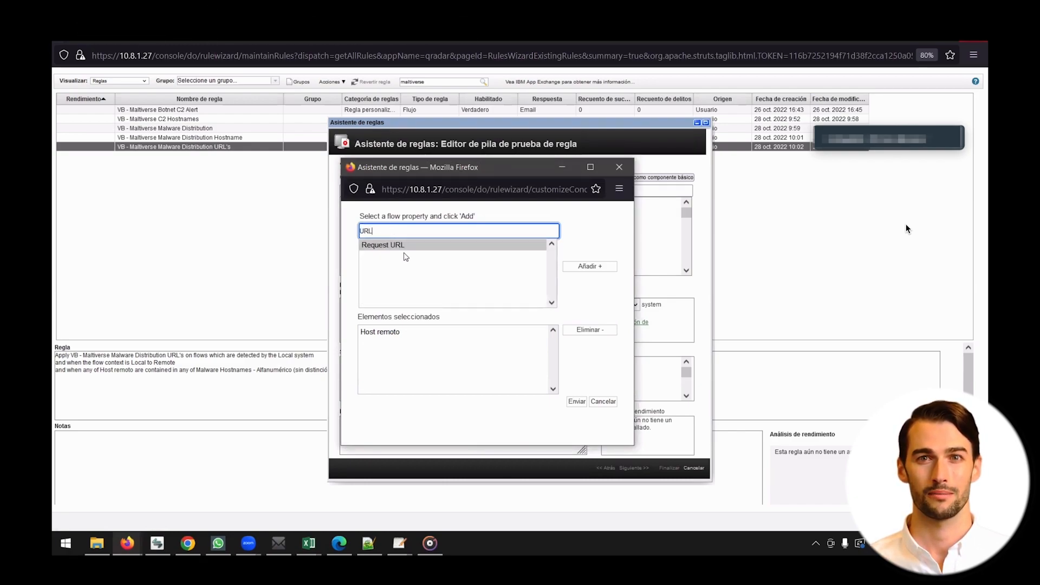
left_click(418, 248)
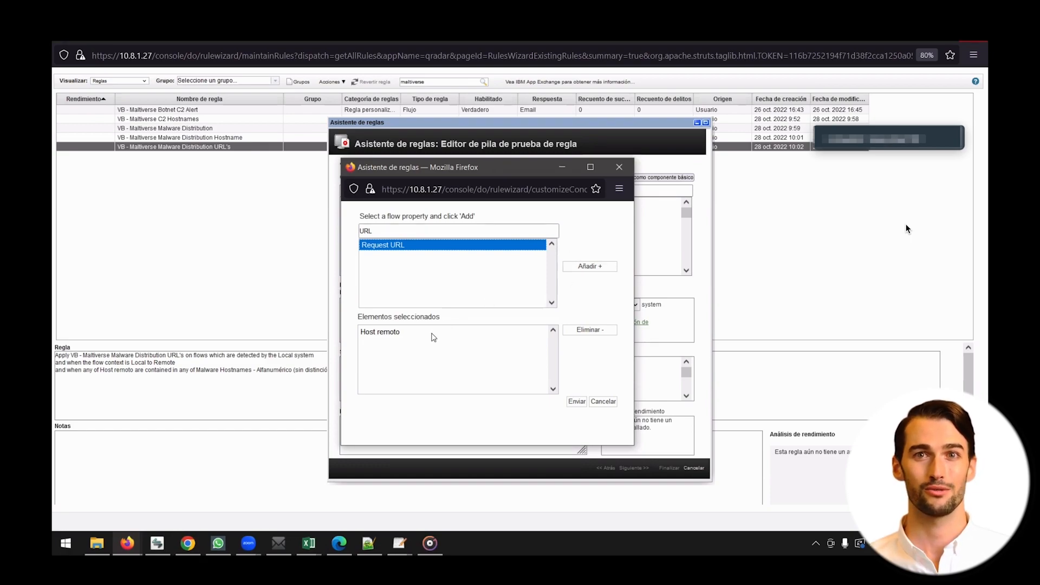
left_click(433, 332)
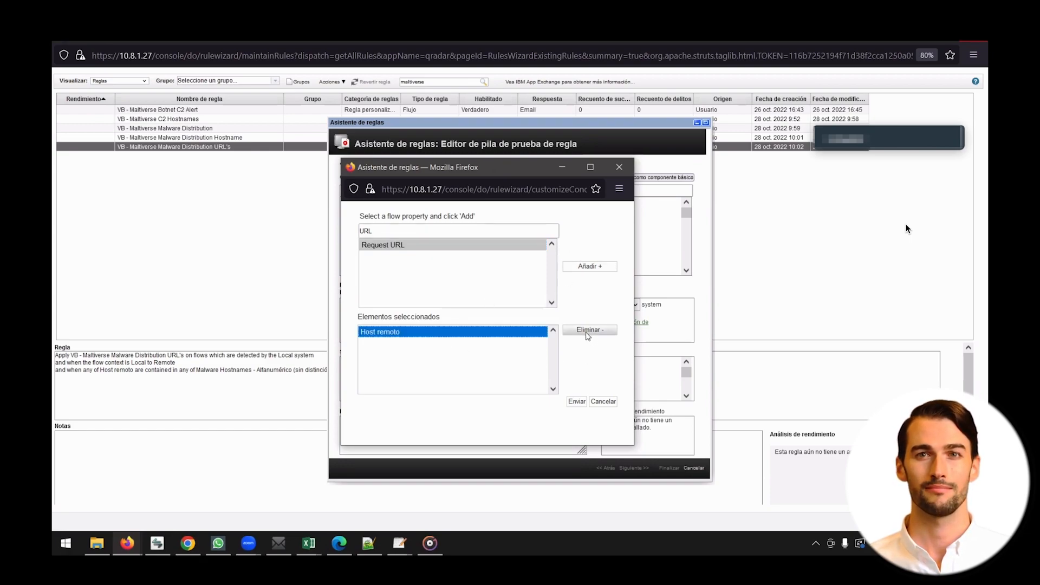
left_click(588, 331)
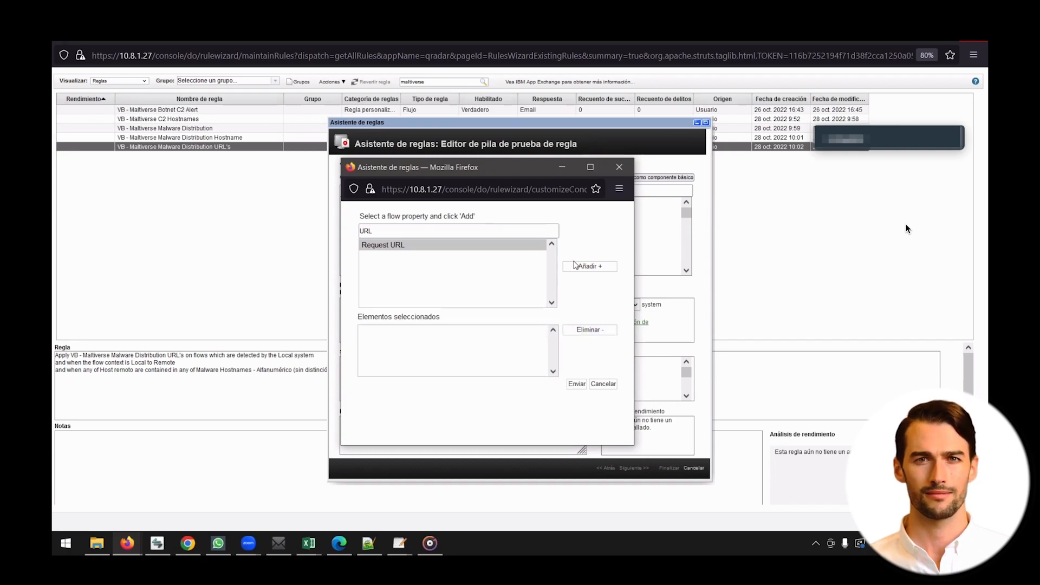
left_click(536, 247)
left_click(577, 267)
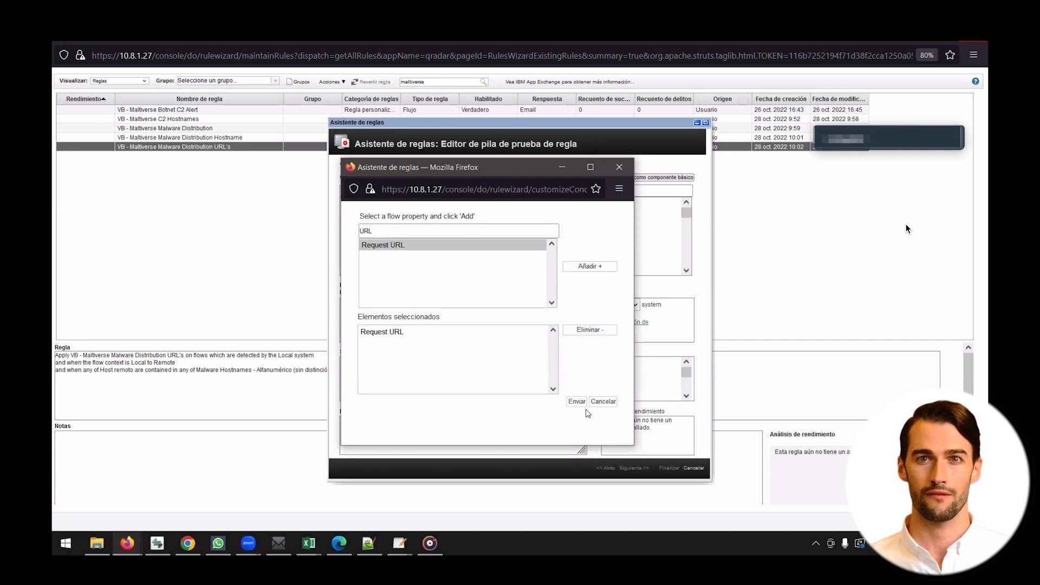
left_click(578, 403)
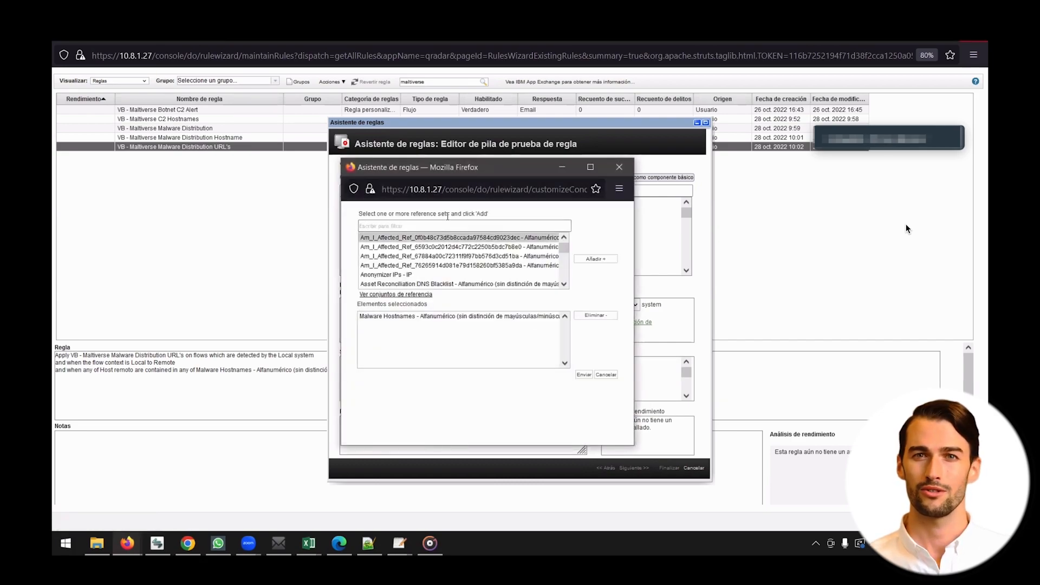
Step: Search the reference sets for 'Malware UR' and add Malware URLs to the rule test's chosen sets
left_click(424, 227)
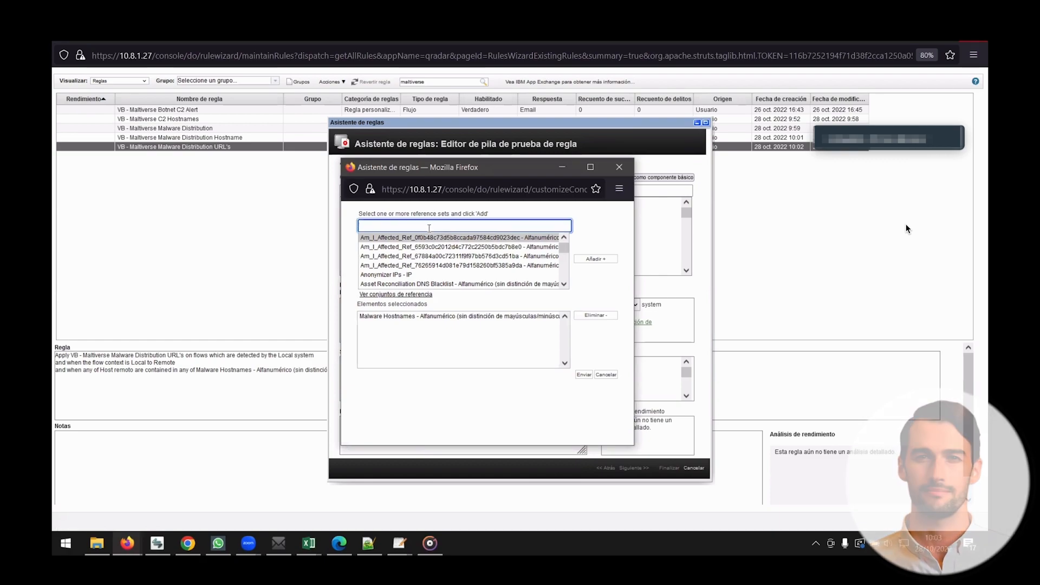
type("Mar")
key("BackSpace")
type("la")
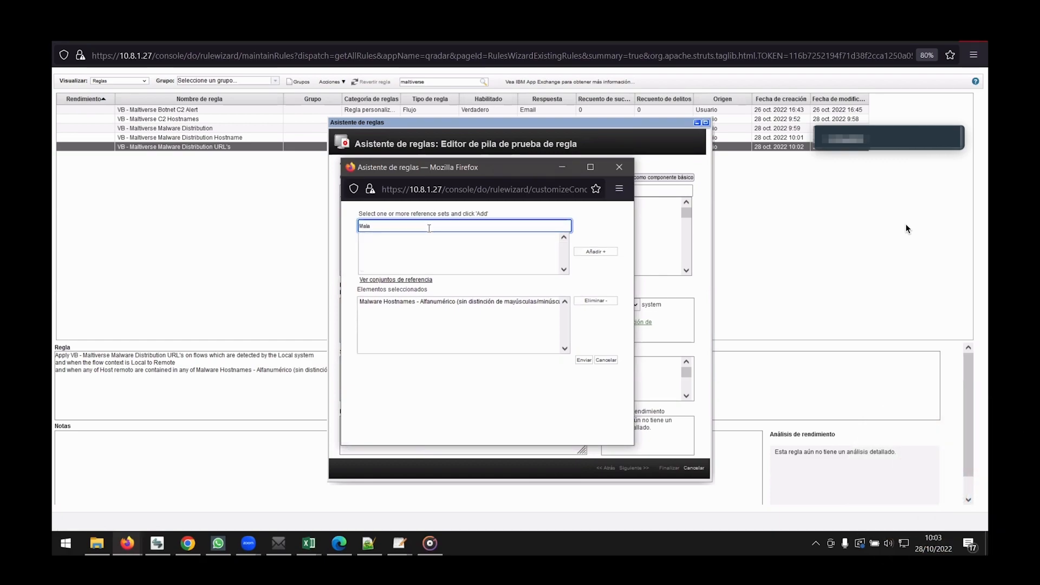
key("BackSpace")
type("ware U")
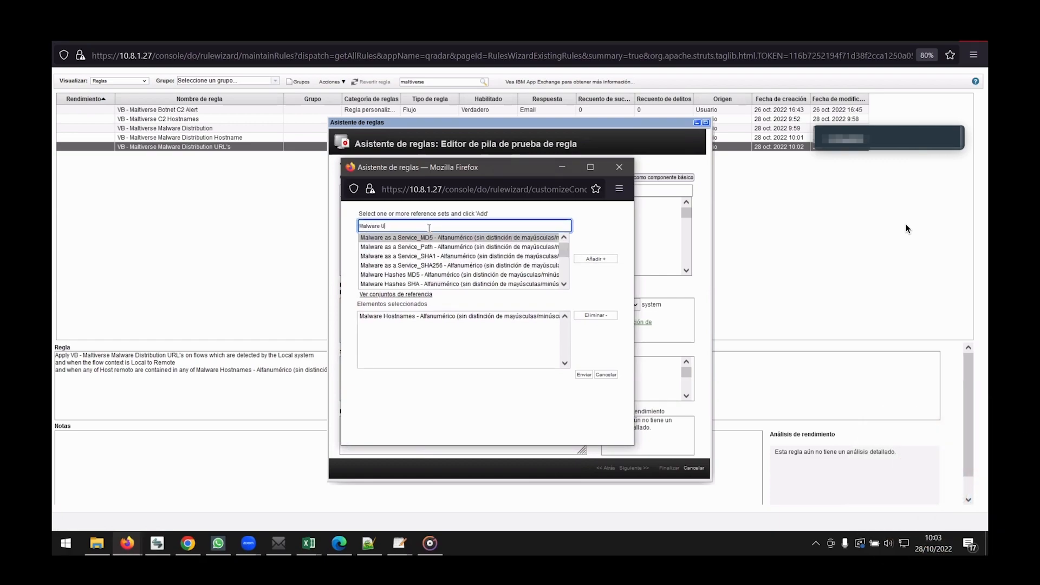
type("R")
left_click(422, 240)
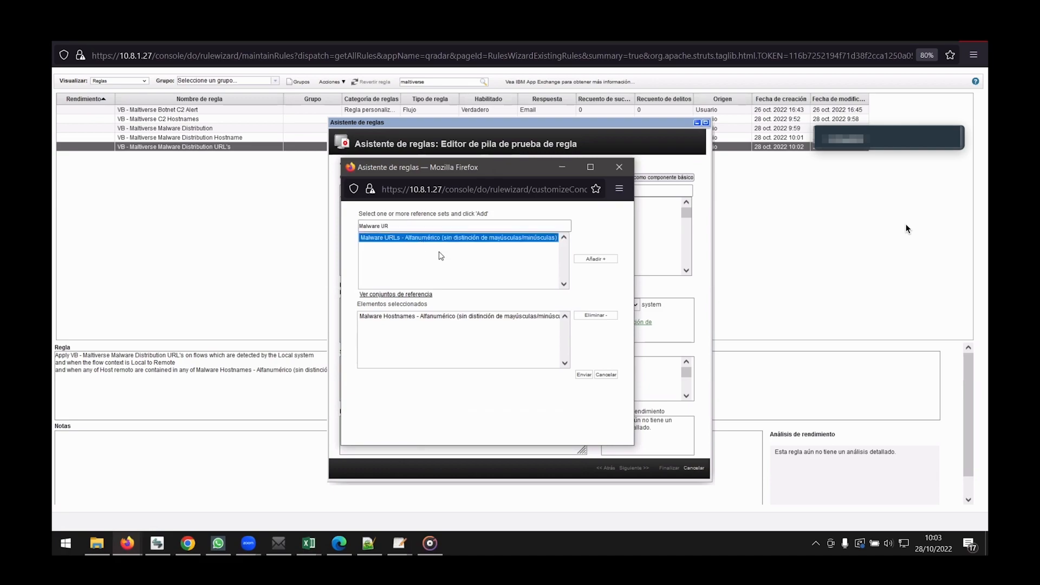
left_click(586, 260)
Step: Remove Malware Hostnames from the chosen sets and submit the change
left_click(533, 326)
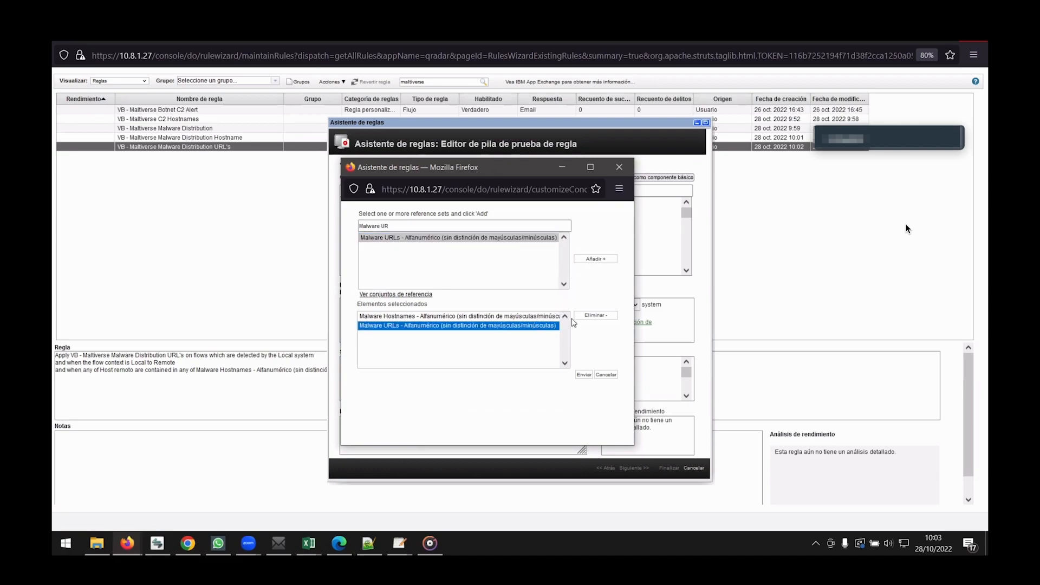
left_click(560, 319)
left_click(604, 319)
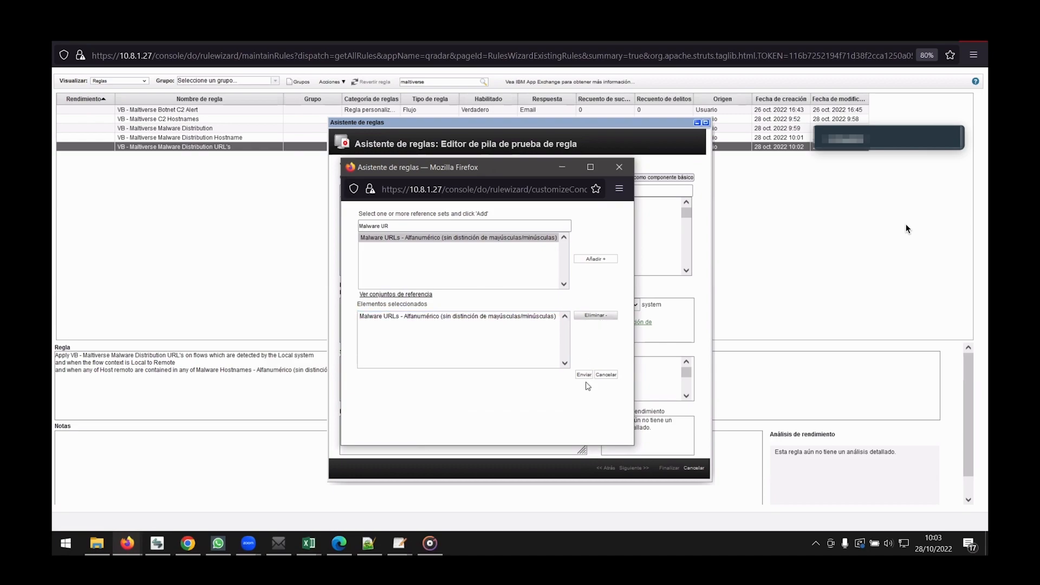
left_click(584, 375)
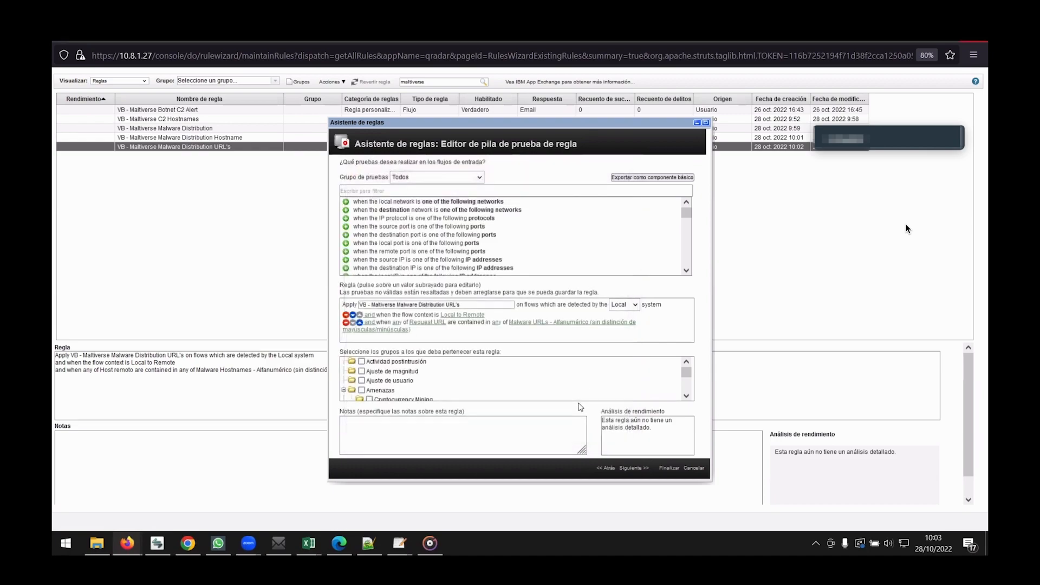